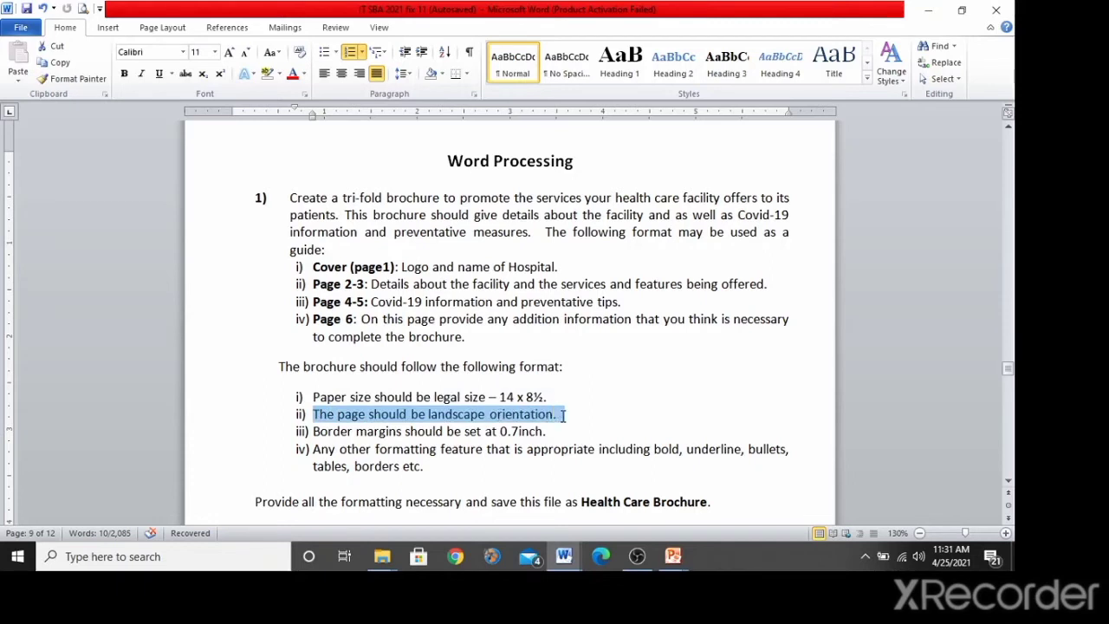
Step: Review the brochure's border margin, extra formatting and file name requirements in the Word Processing assignment
left_click_drag(317, 432, 560, 431)
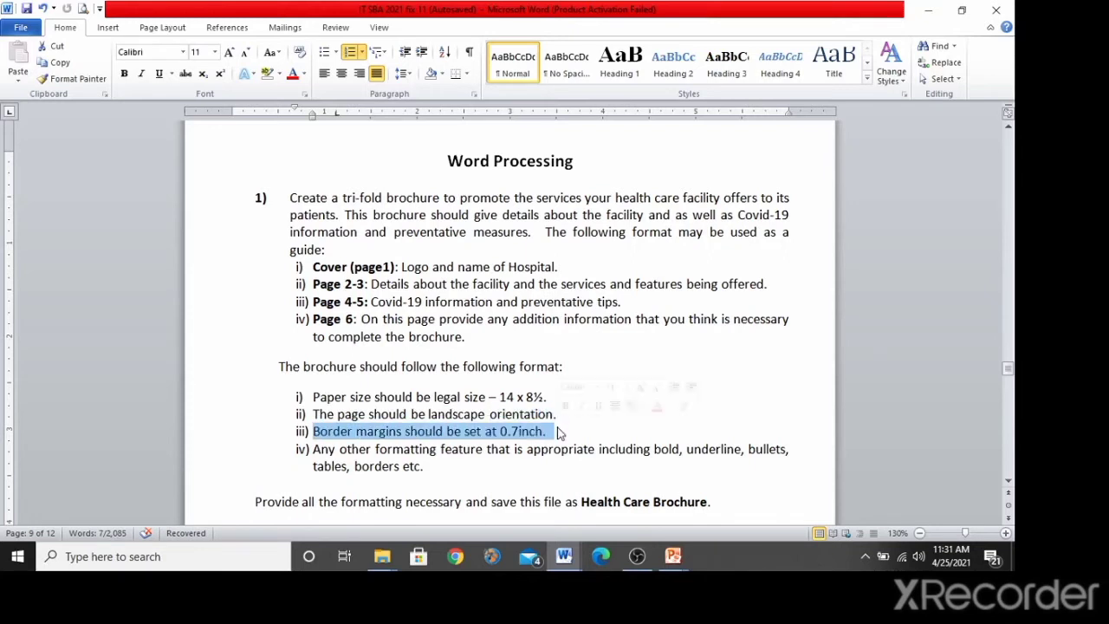
left_click(314, 449)
left_click_drag(322, 451, 439, 468)
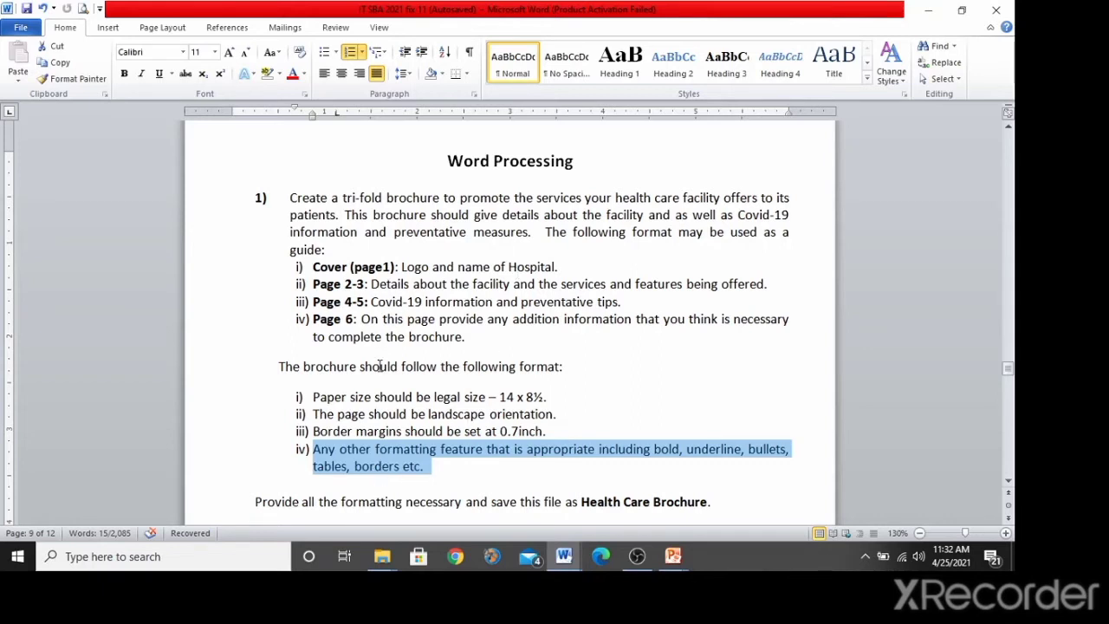
left_click(319, 400)
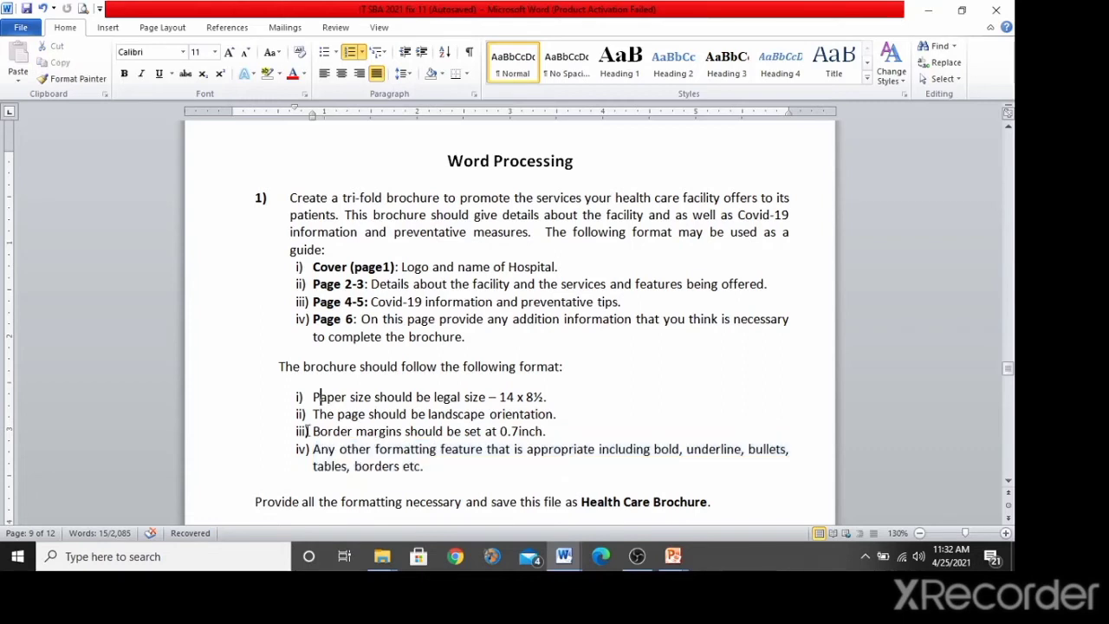
left_click_drag(255, 502, 720, 501)
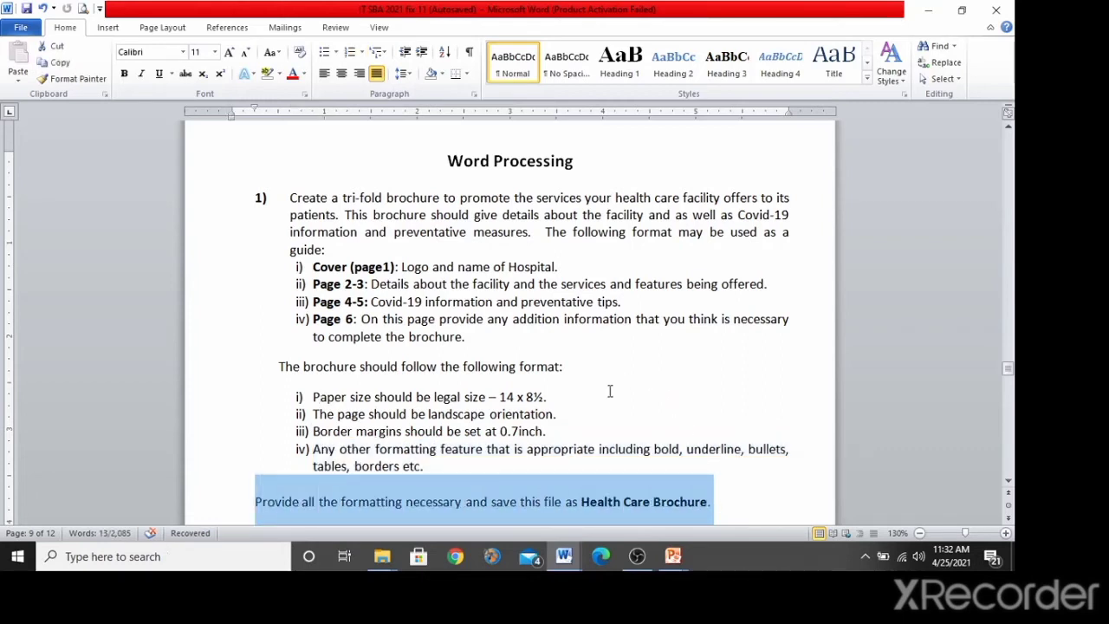
left_click(568, 412)
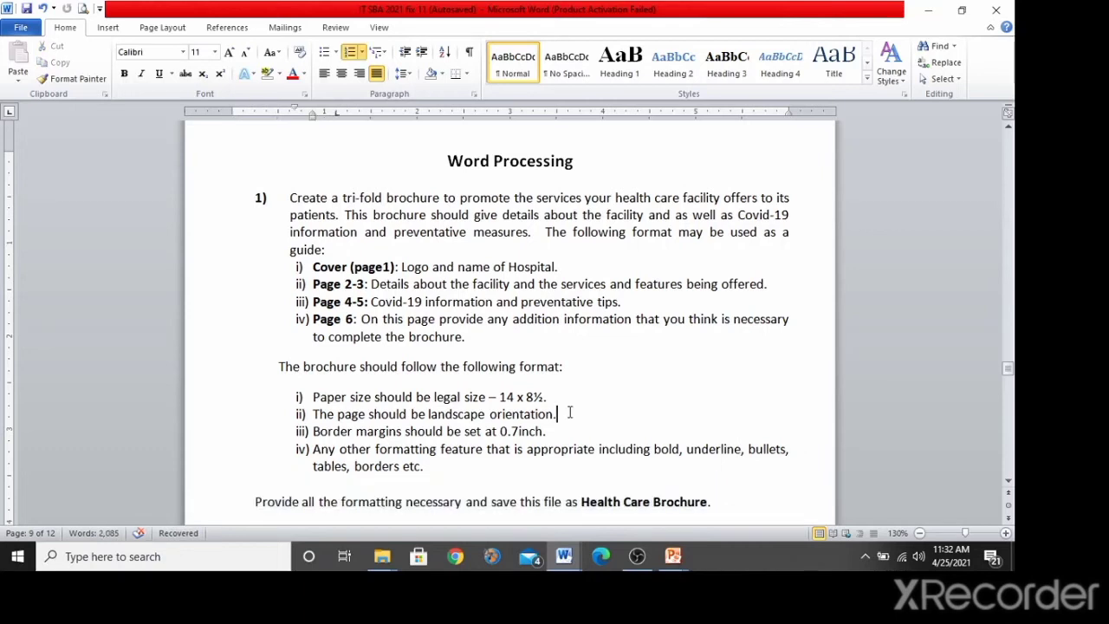
Step: Create a new blank document for the brochure
left_click(26, 29)
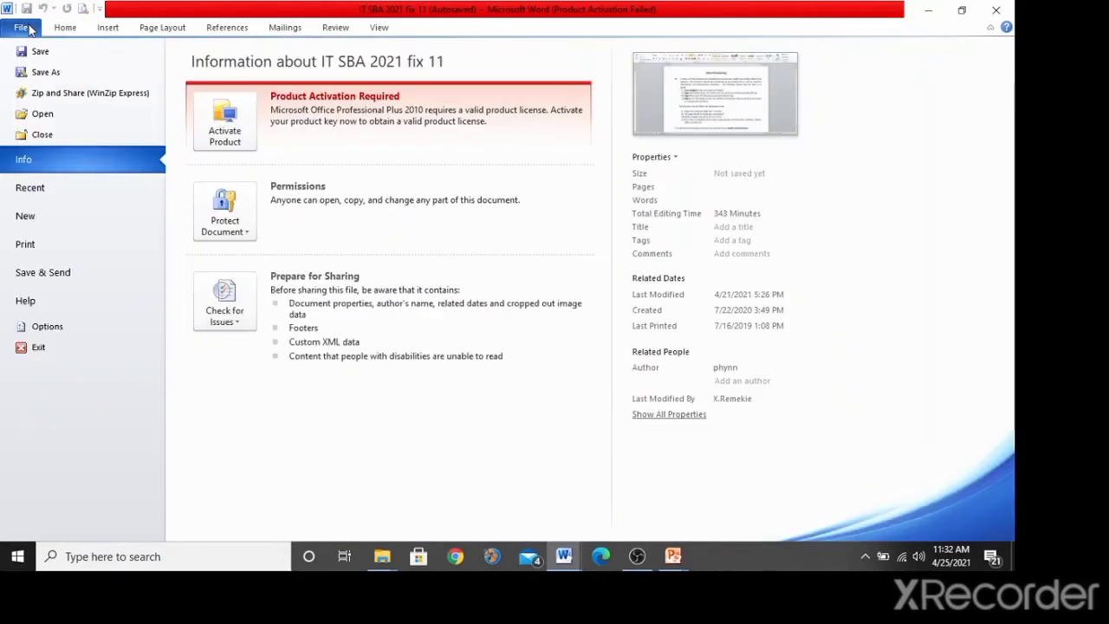
left_click(110, 222)
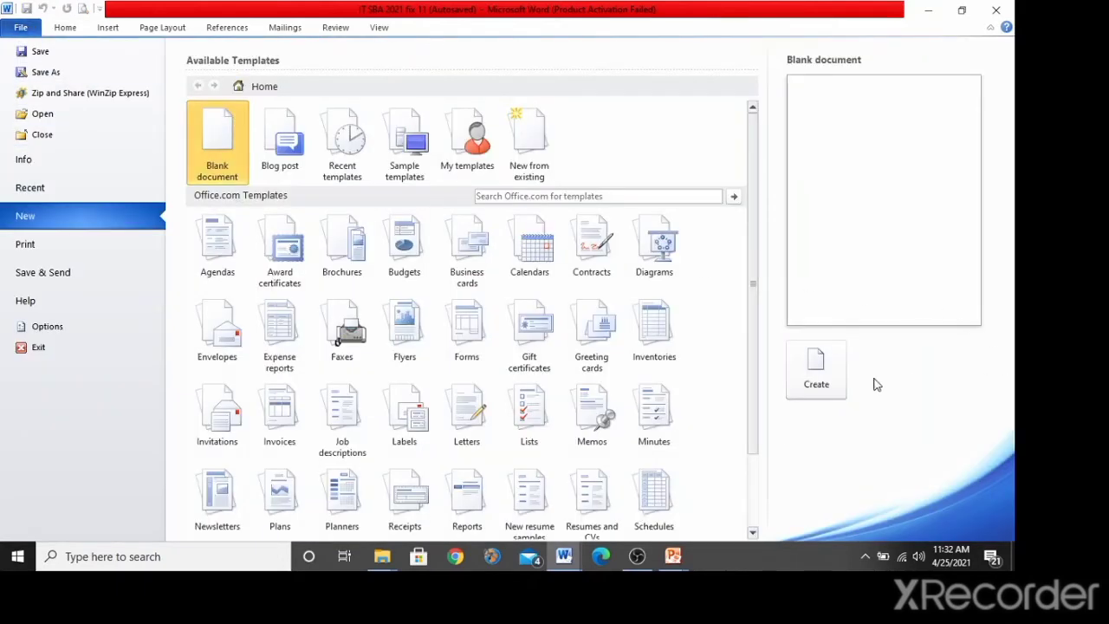
left_click(816, 371)
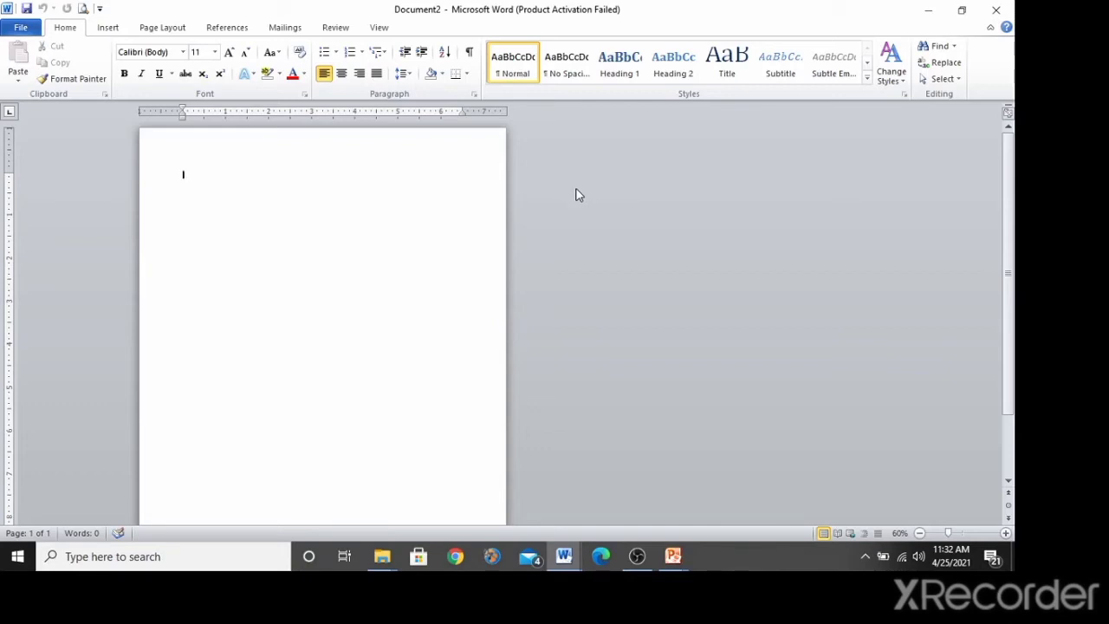
scroll(577, 194, "down", 1)
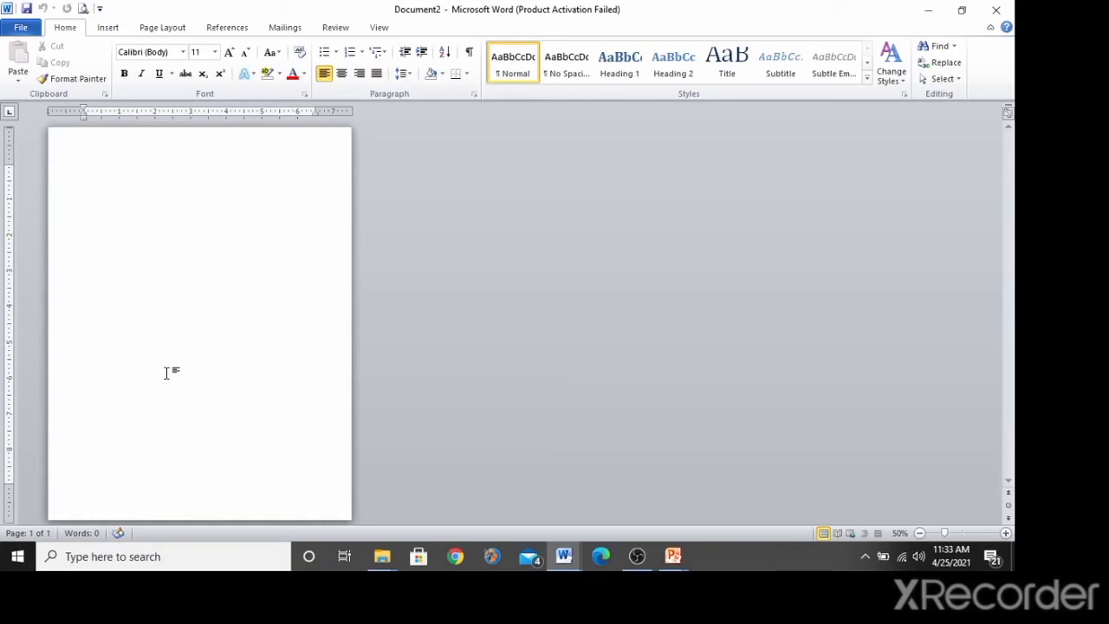
Step: Re-read the paper size, orientation and margin requirements in the assignment document and return to the blank document
key("alt+Tab")
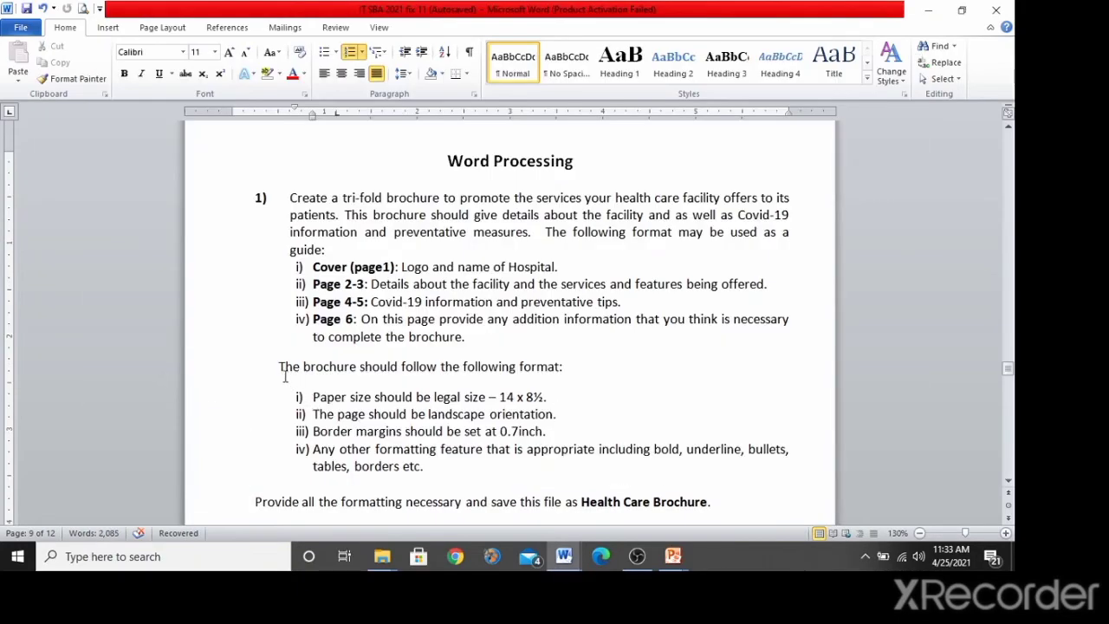
left_click_drag(279, 366, 576, 441)
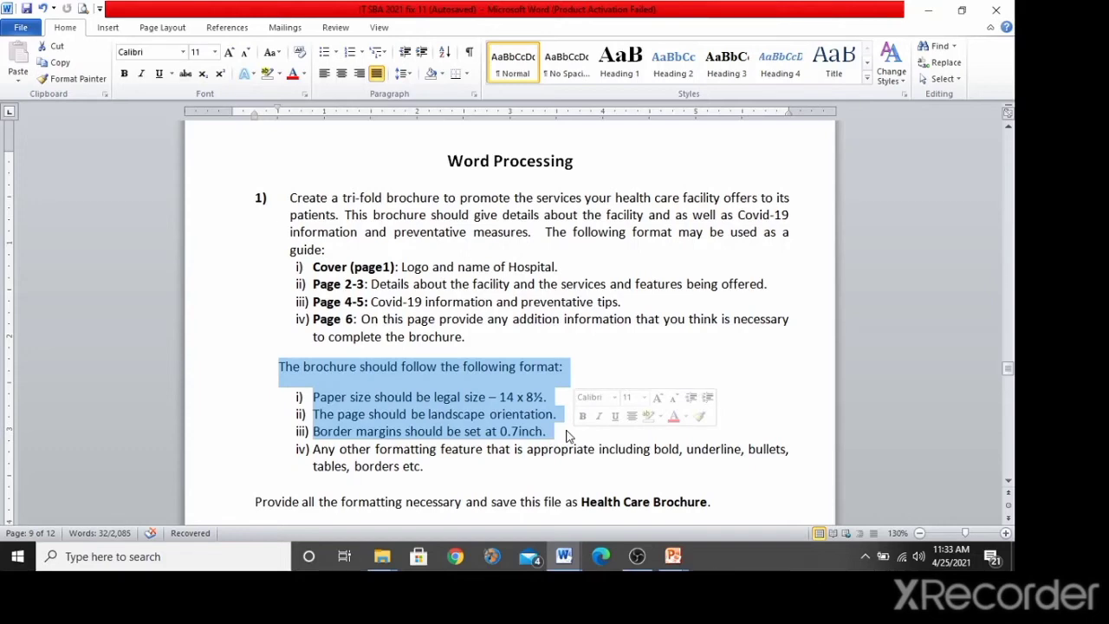
key("alt+Tab")
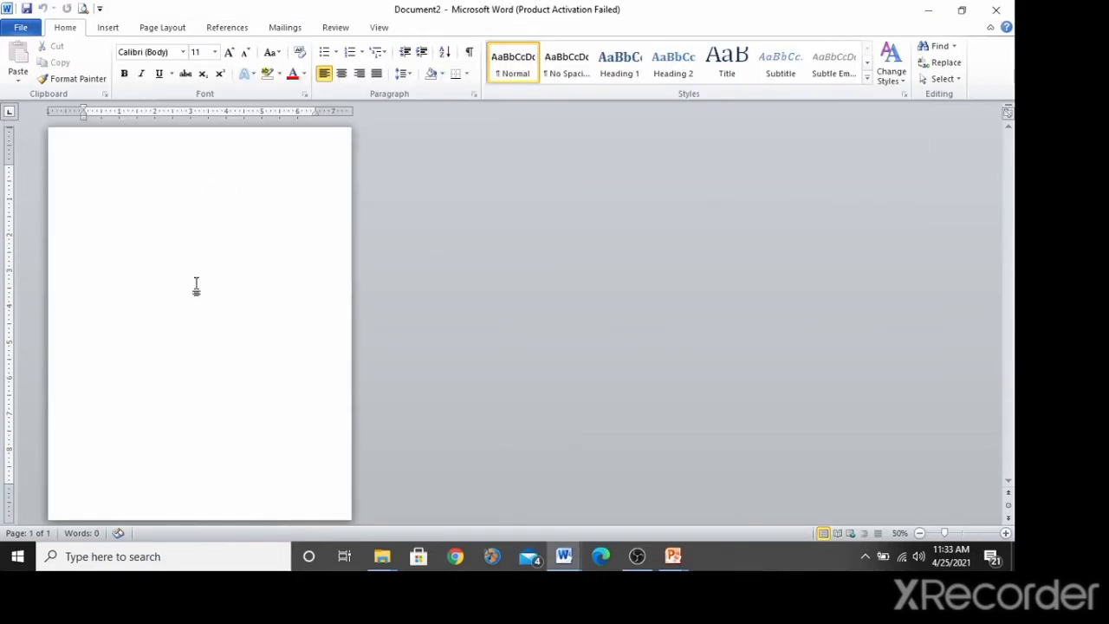
Step: Try the Legal 8.5" x 14" paper size on the blank document and undo the change
left_click(148, 31)
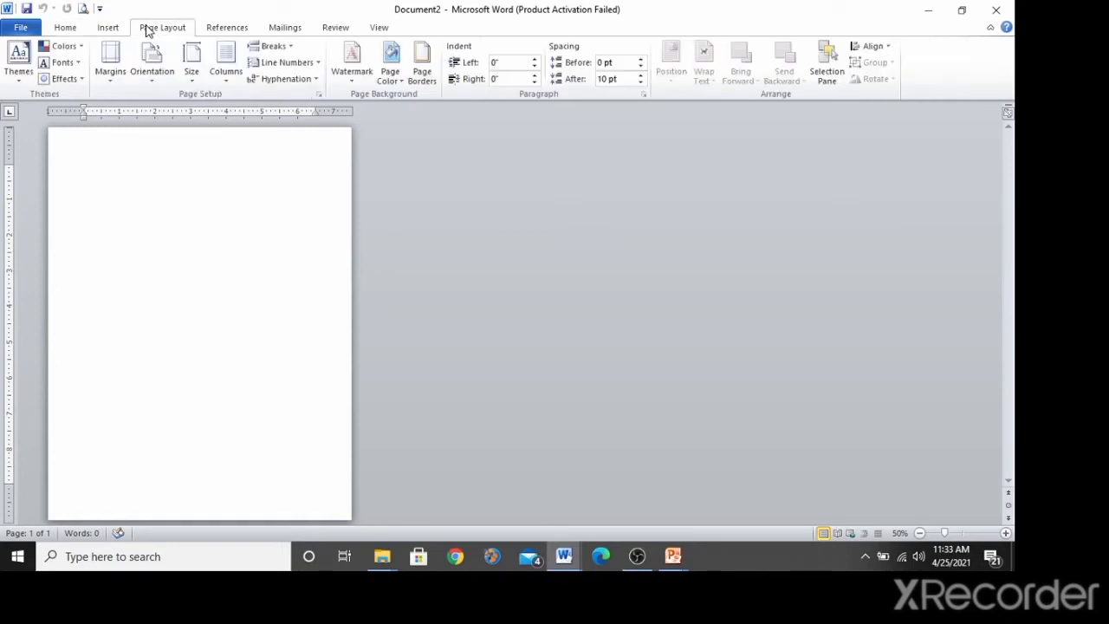
left_click(192, 78)
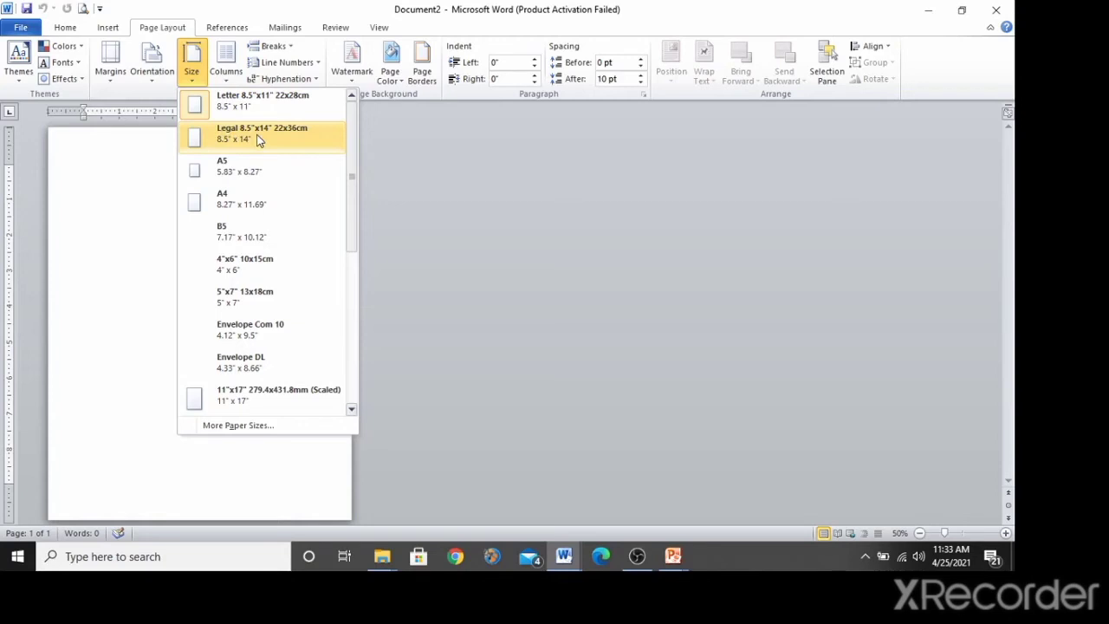
left_click(257, 141)
scroll(300, 168, "down", 1)
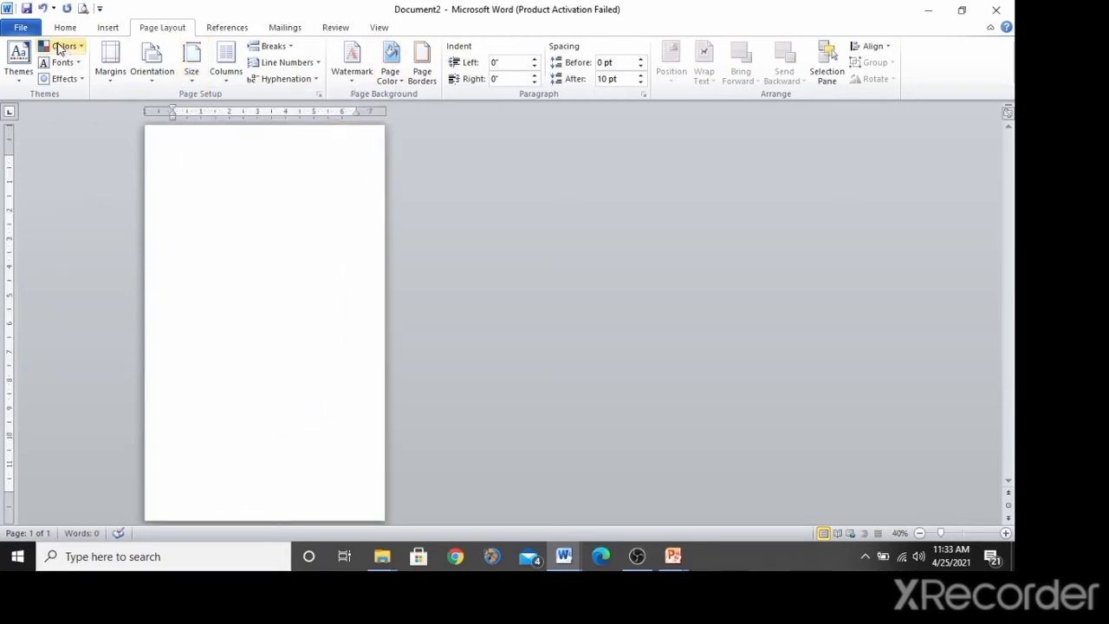
left_click(43, 9)
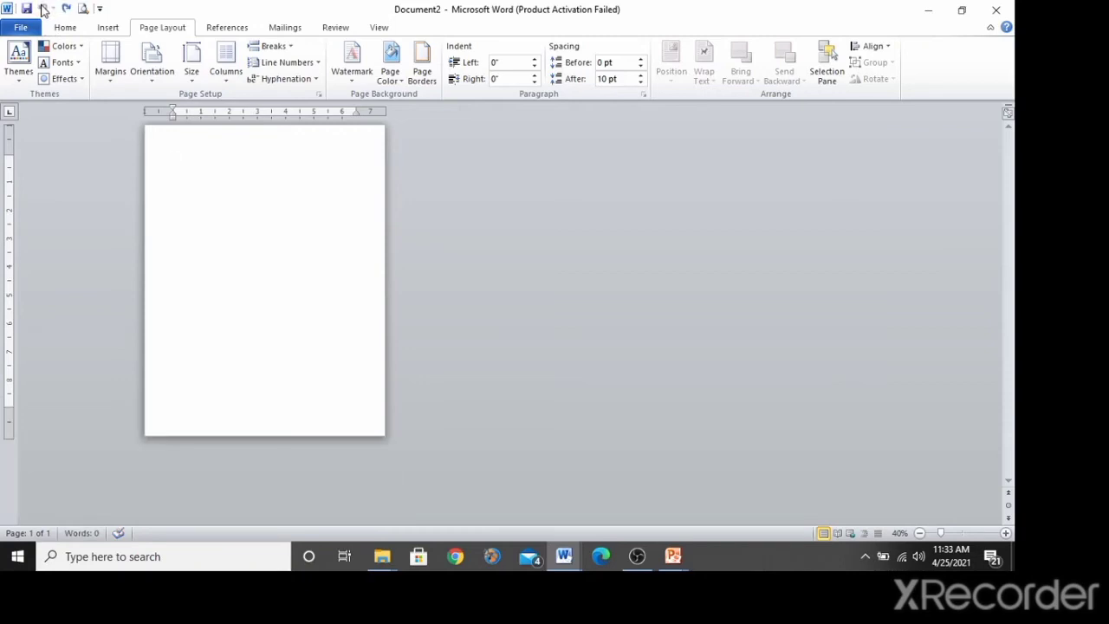
Step: Set the blank document's paper size to Legal 8.5" x 14" and its orientation to Landscape
left_click(190, 69)
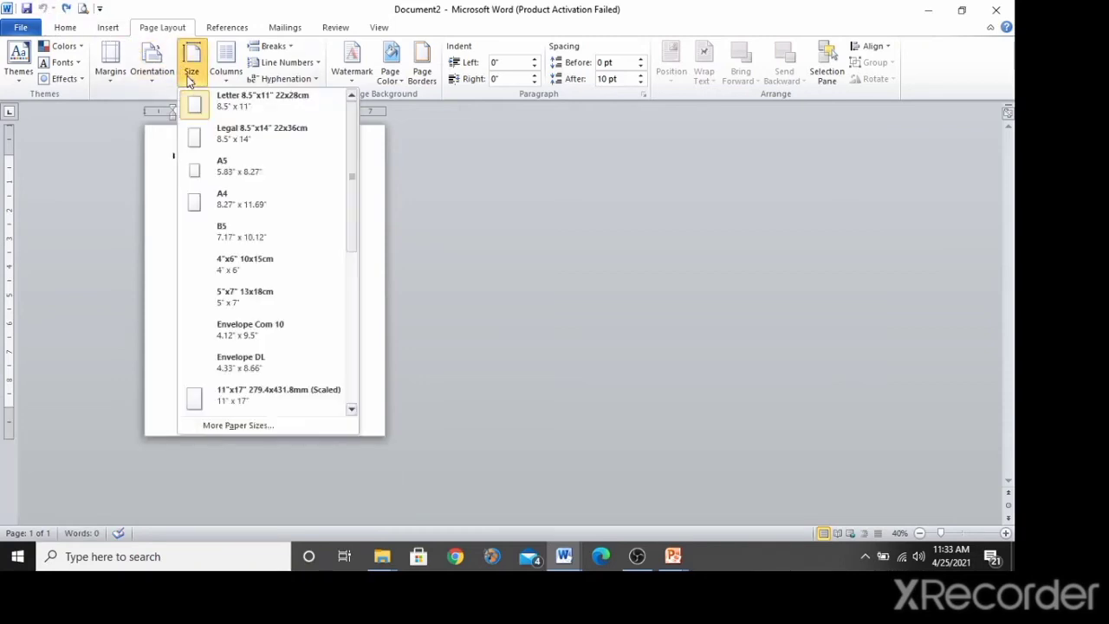
left_click(232, 139)
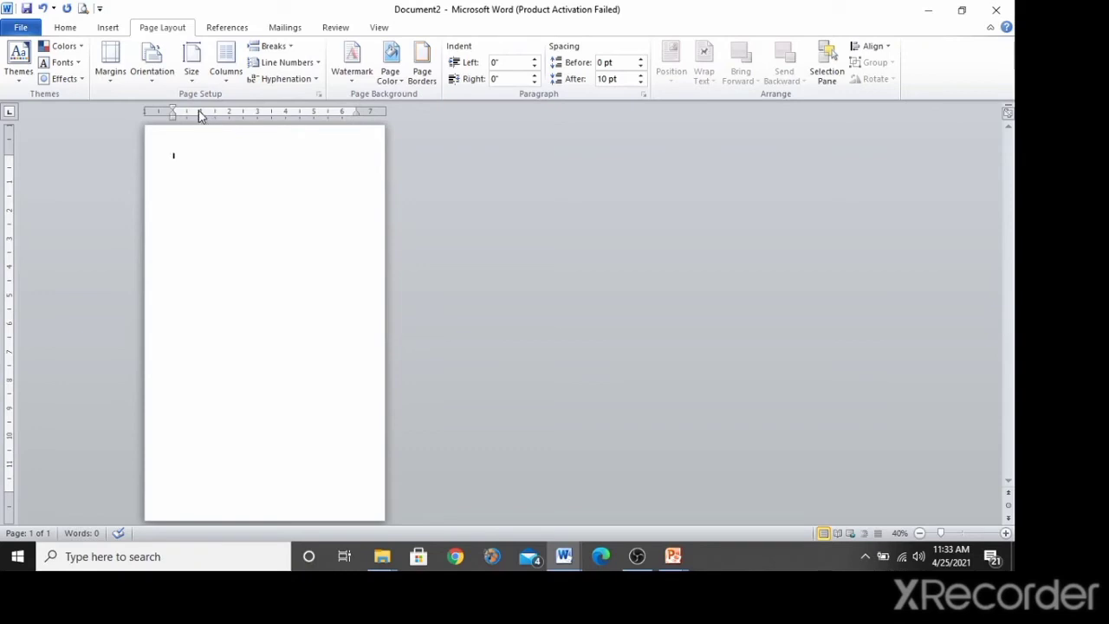
left_click(153, 80)
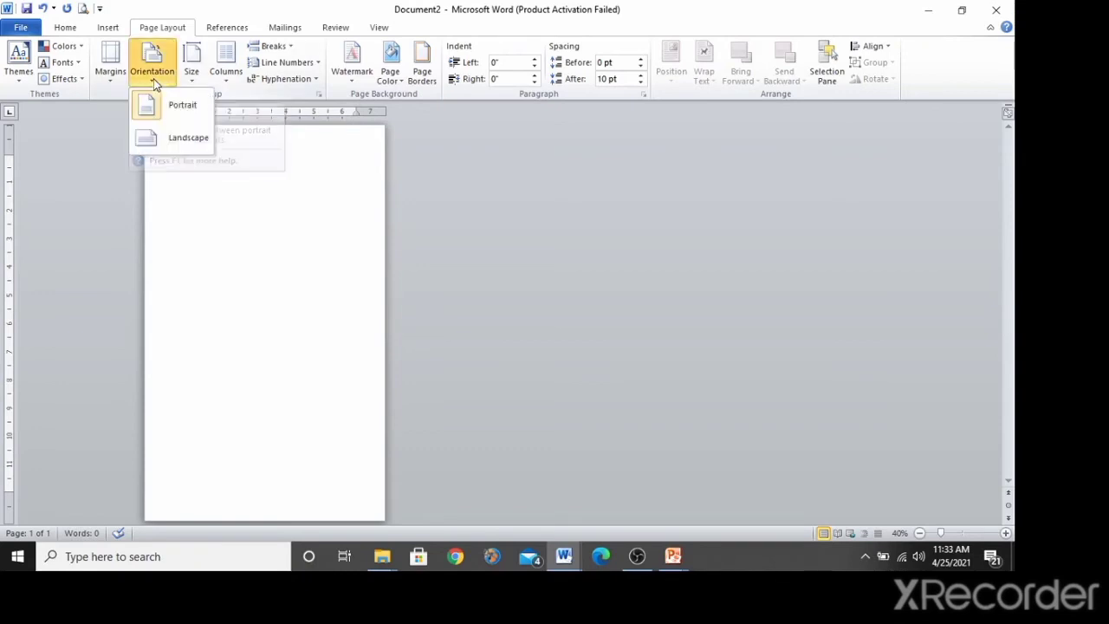
left_click(158, 140)
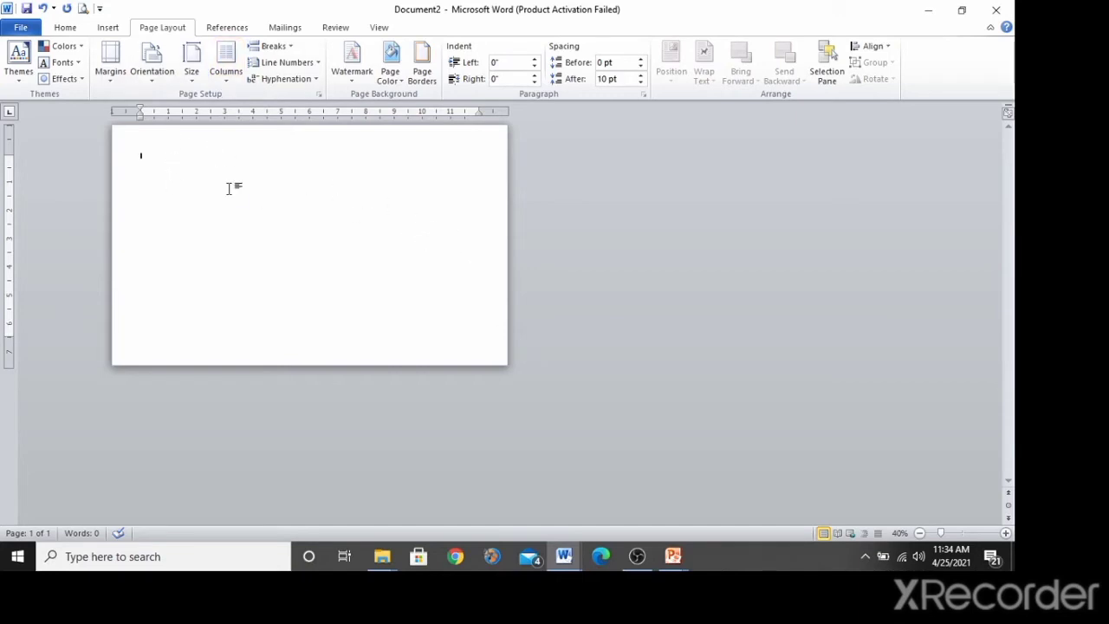
Step: Check the panel layout in the SBA 2021 Brochure Template and split the blank document's page into three columns
key("alt+Tab")
key("Tab")
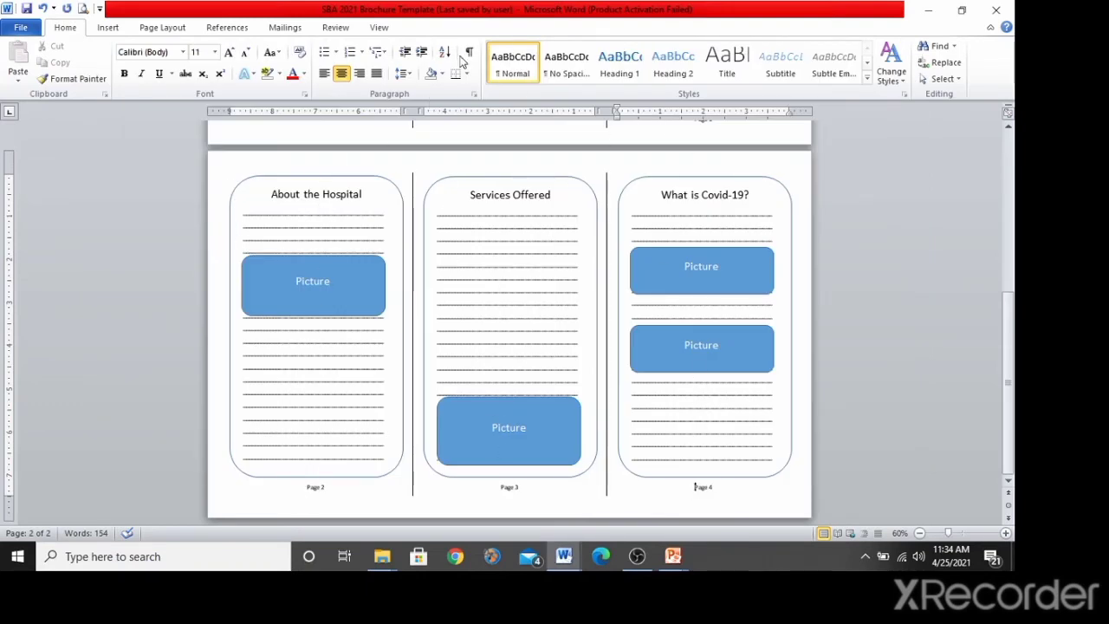
key("alt+Tab")
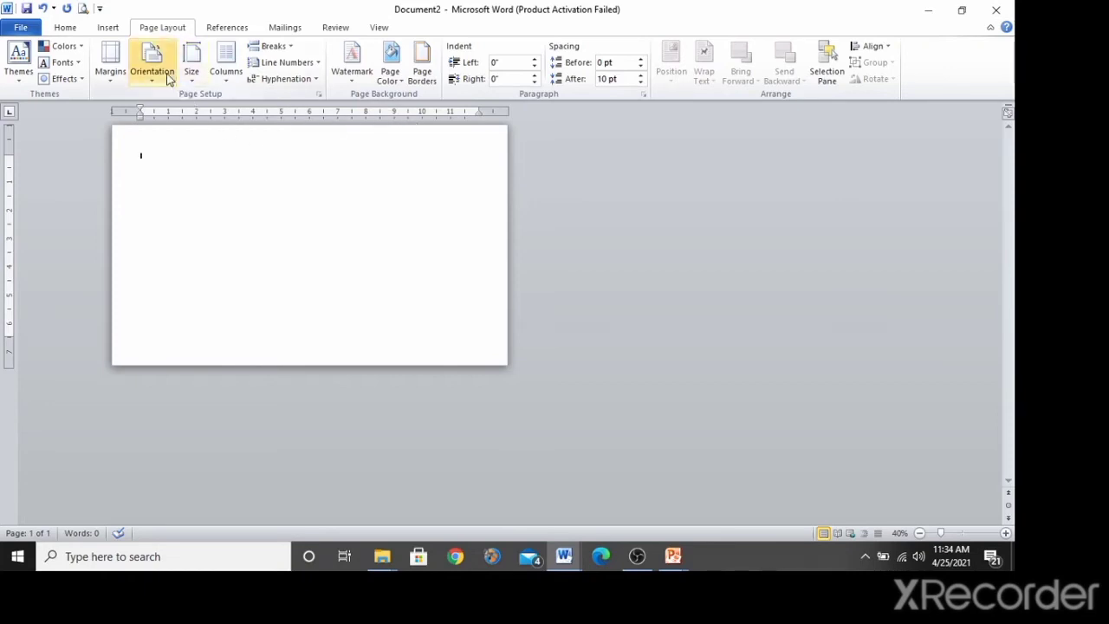
left_click(226, 78)
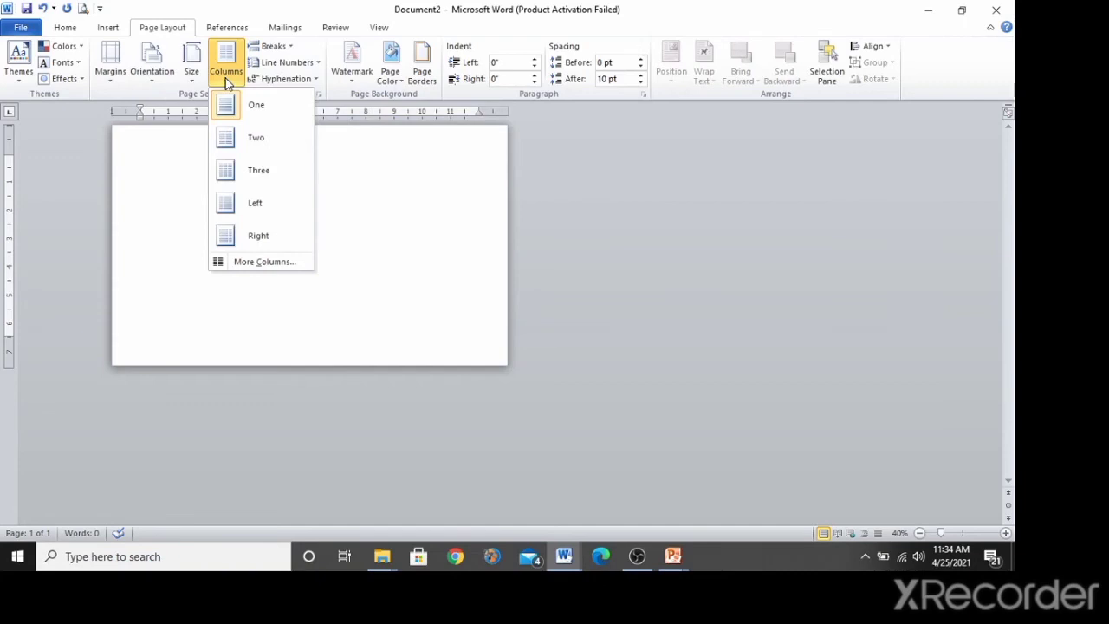
left_click(260, 173)
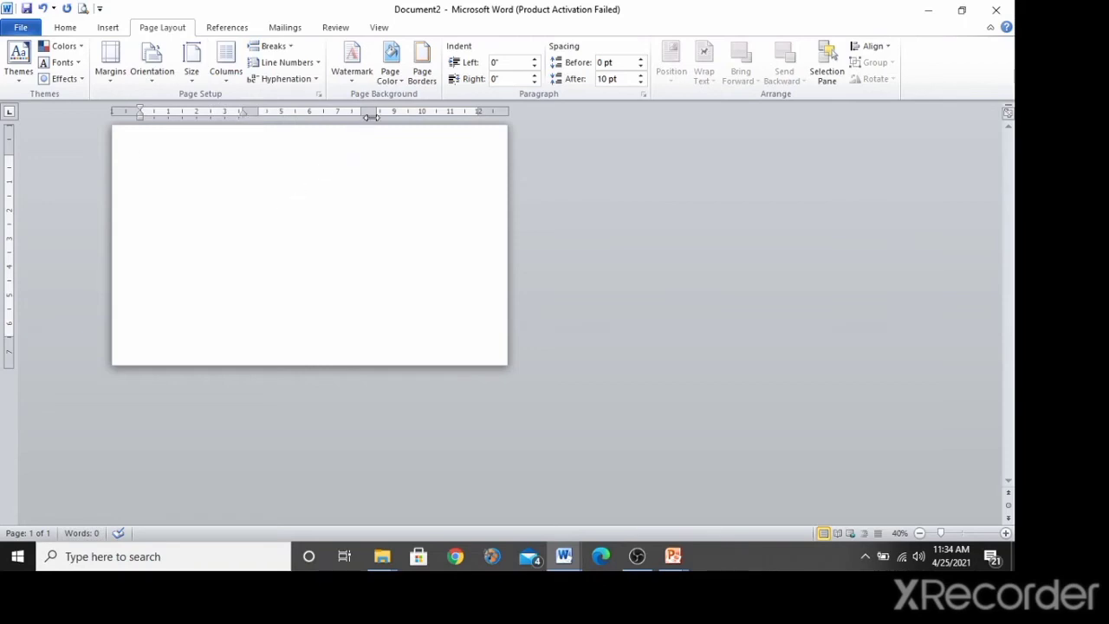
Step: Add blank lines down through the first page's columns to continue onto a second page
scroll(371, 124, "up", 1, "ctrl")
scroll(371, 124, "up", 1, "ctrl")
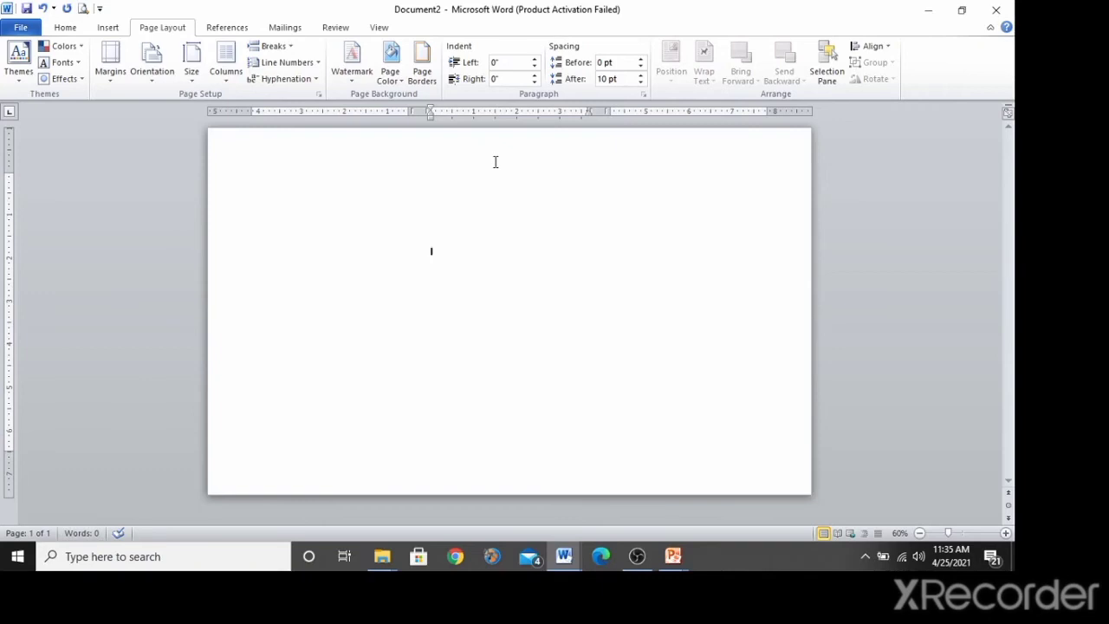
key("Return")
key("Return")
key("Return")
key("Return")
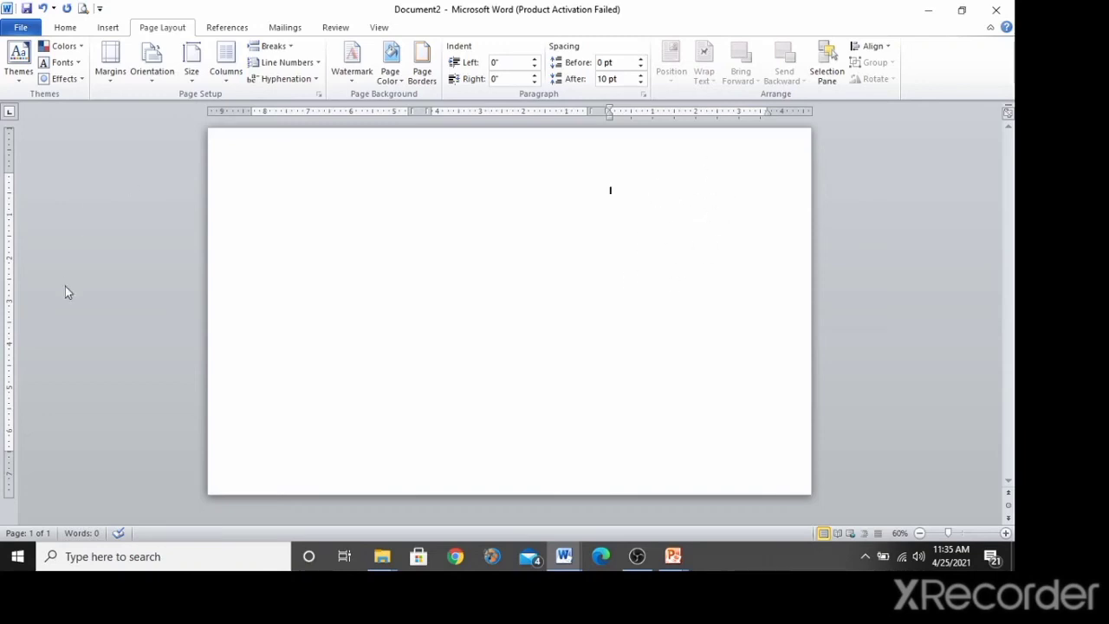
key("ctrl+shift")
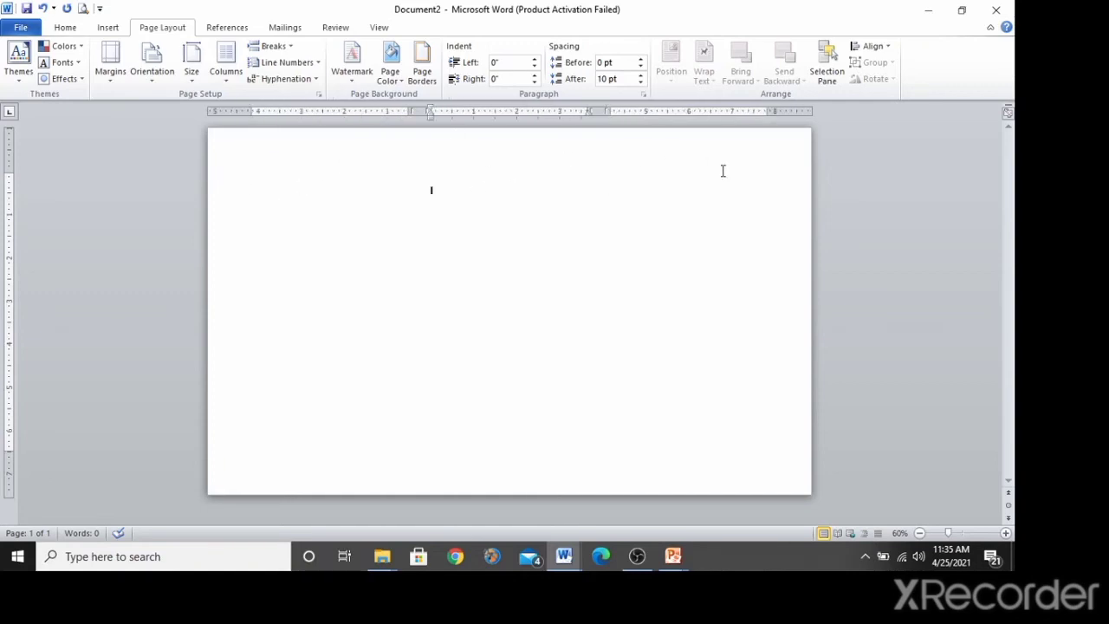
key("ctrl+shift")
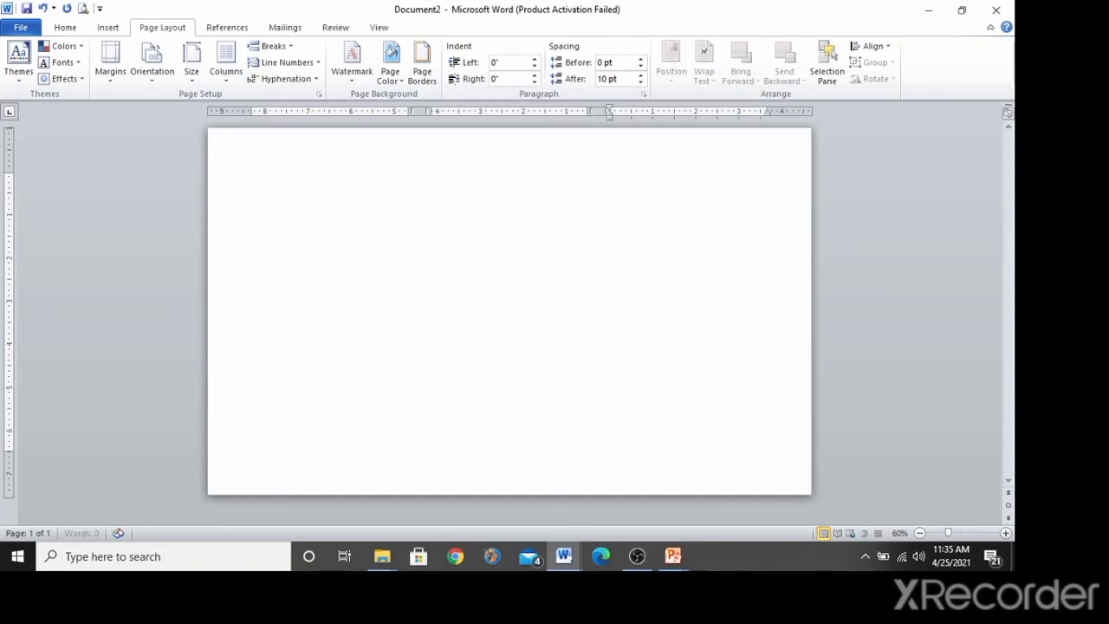
key("ctrl+Return")
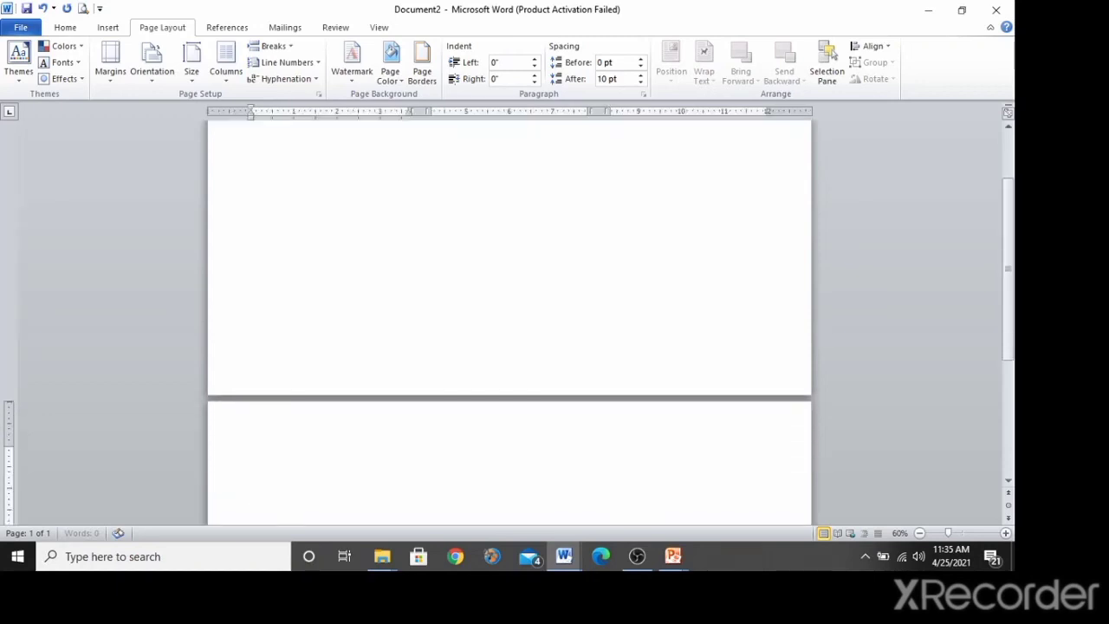
Step: Add blank lines through all three columns of the second page until a third page starts
key("Return")
key("Return")
key("Return")
key("Return")
key("Return")
key("Return")
key("Return")
key("Return")
key("Return")
key("Return")
key("Return")
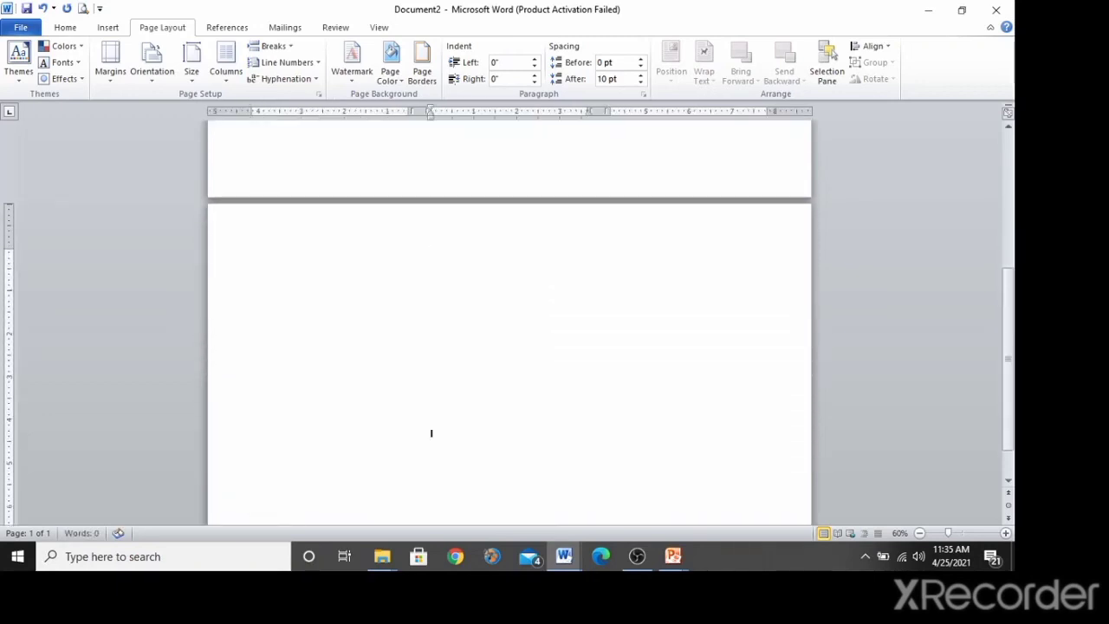
key("Return")
key("Return")
key("Return")
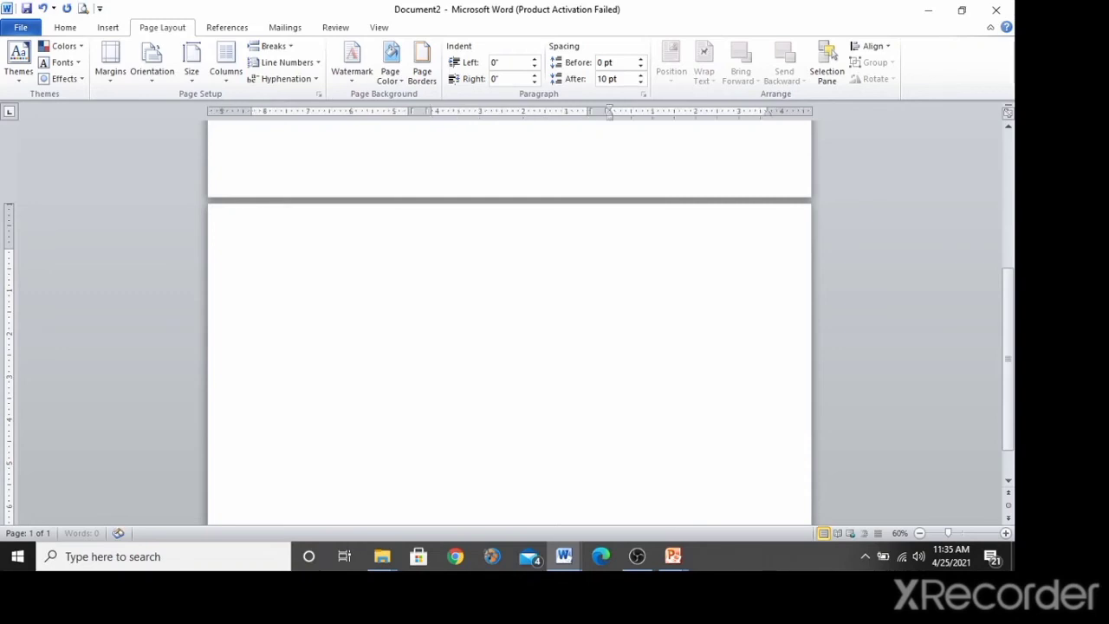
key("Return")
key("Return")
key("Return")
key("Return")
key("Return")
key("Return")
key("Return")
key("Return")
scroll(664, 190, "down", 2, "ctrl")
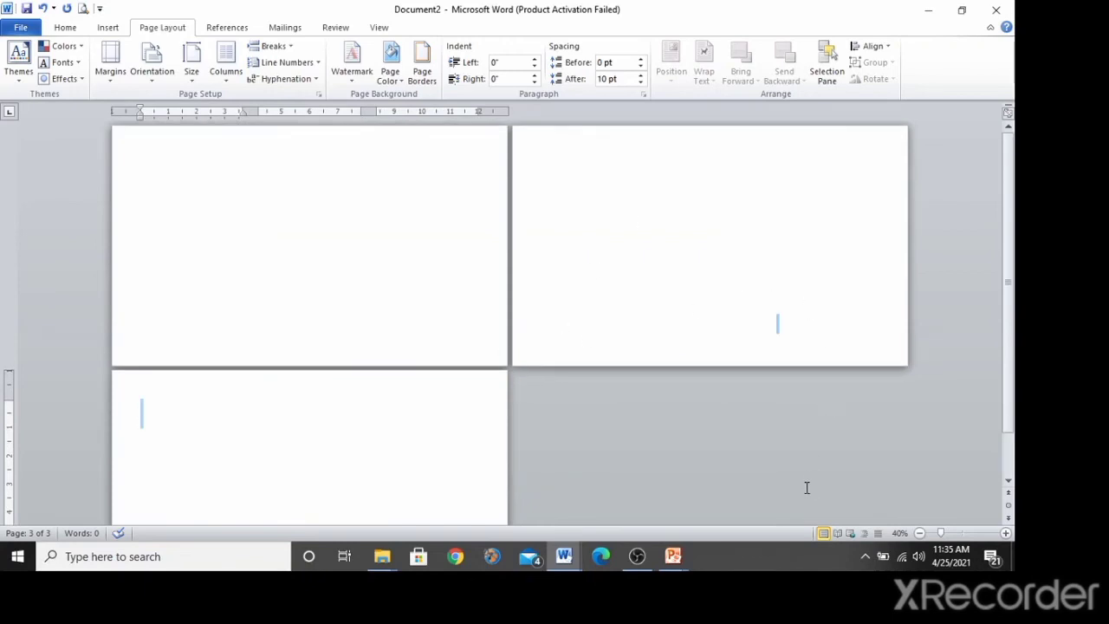
Step: Remove the extra third page and clear the blank lines from the start of the first page
key("BackSpace")
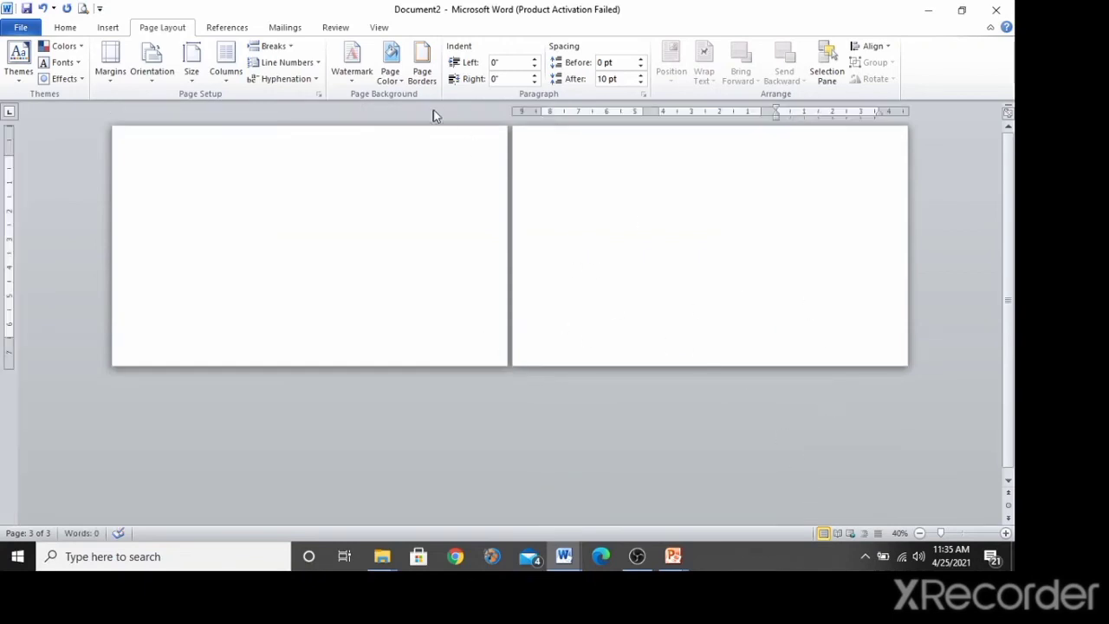
left_click(187, 155)
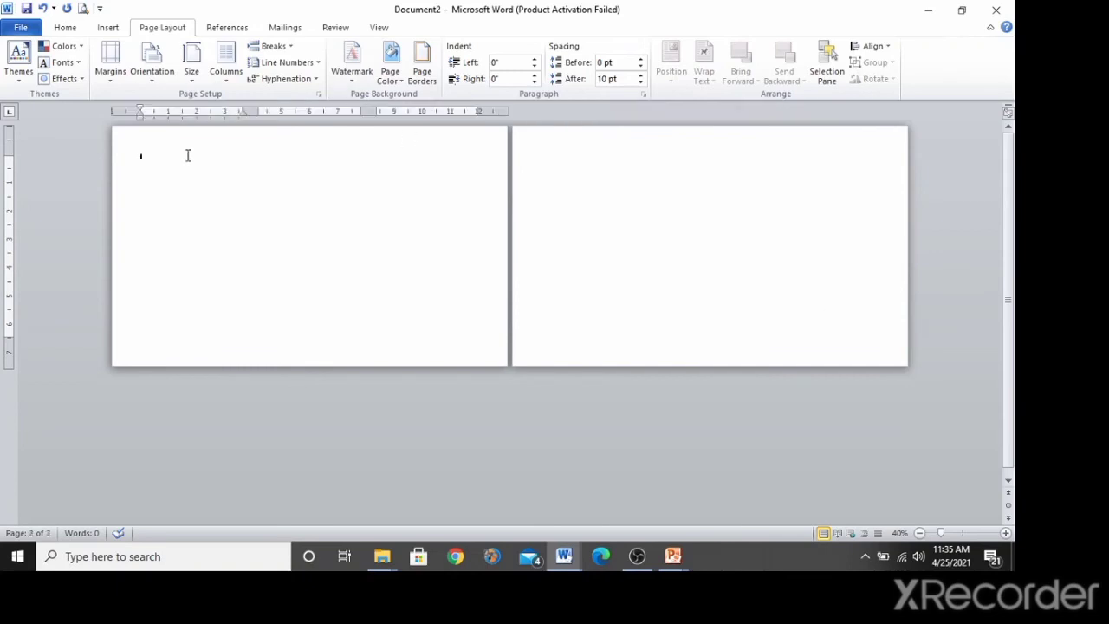
key("Delete")
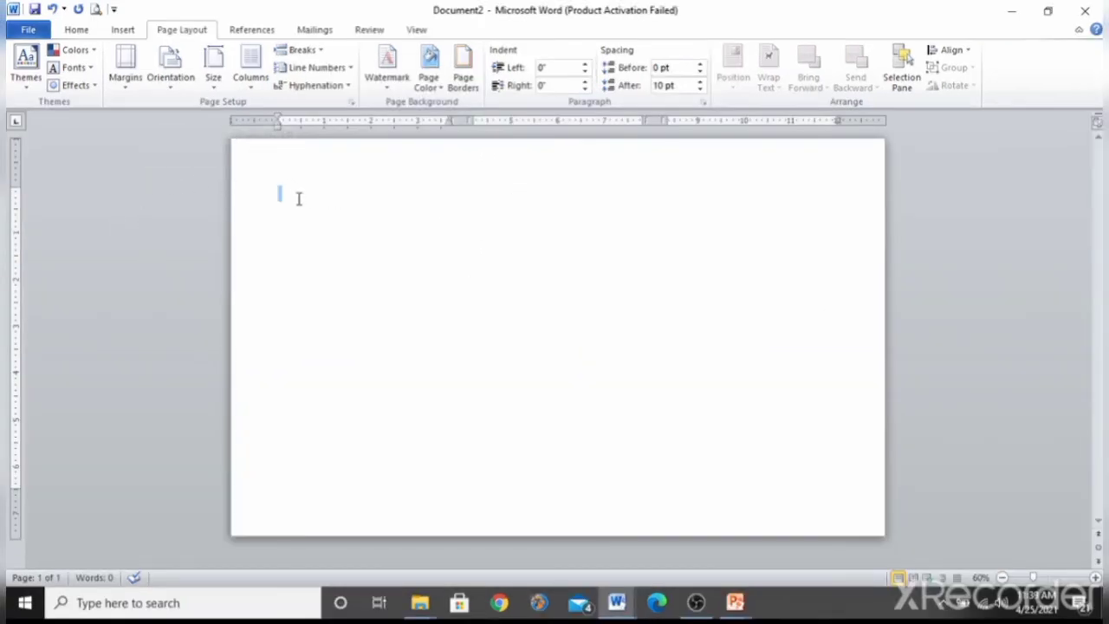
Step: Set the top, bottom, left and right page margins of the whole document to 0.7 inches
left_click(130, 82)
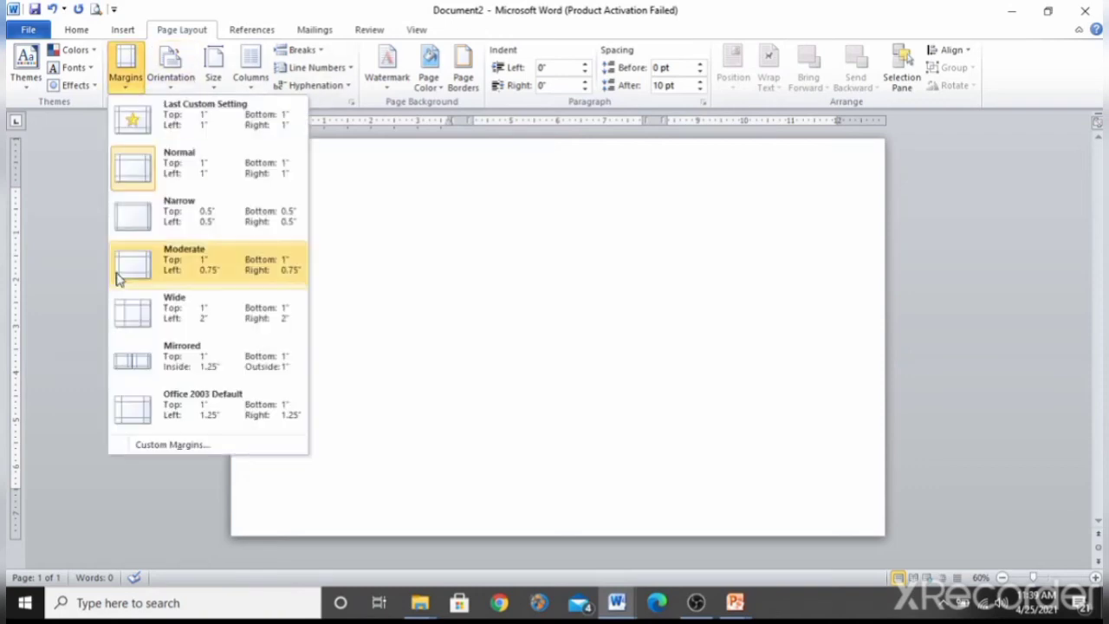
left_click(169, 444)
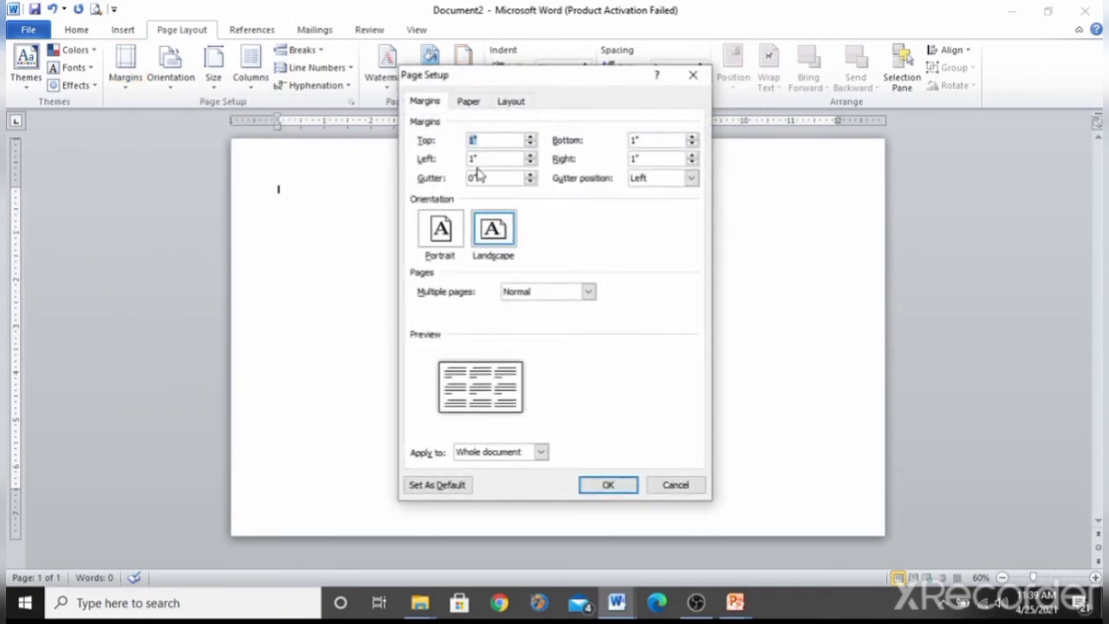
left_click(530, 144)
left_click(531, 143)
left_click(530, 143)
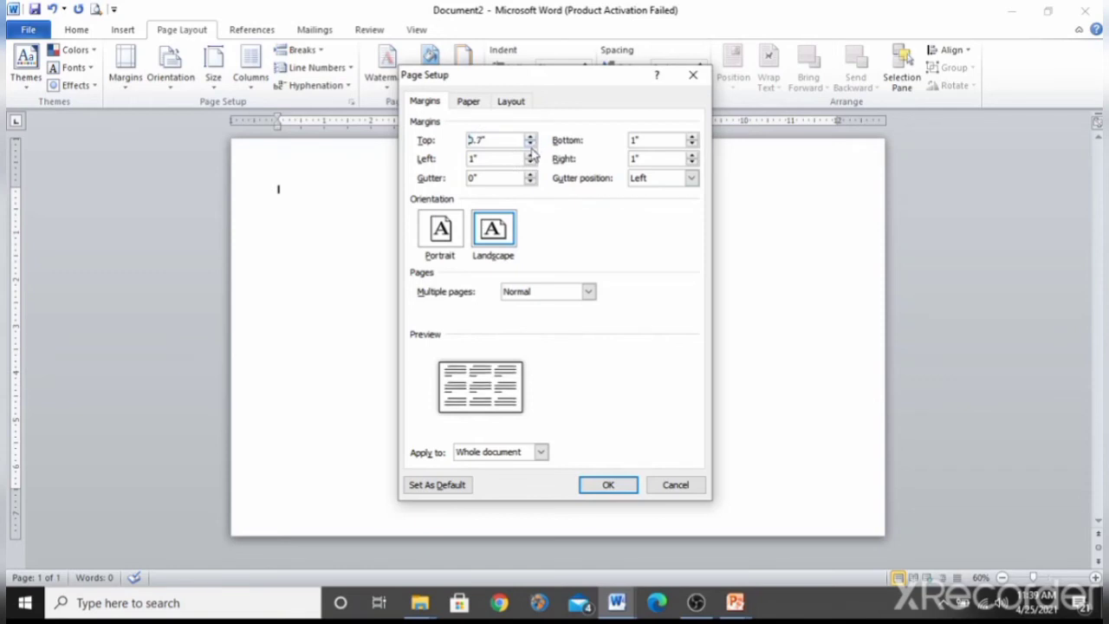
left_click(530, 162)
left_click(530, 163)
left_click(530, 163)
left_click(692, 144)
left_click(691, 144)
left_click(691, 144)
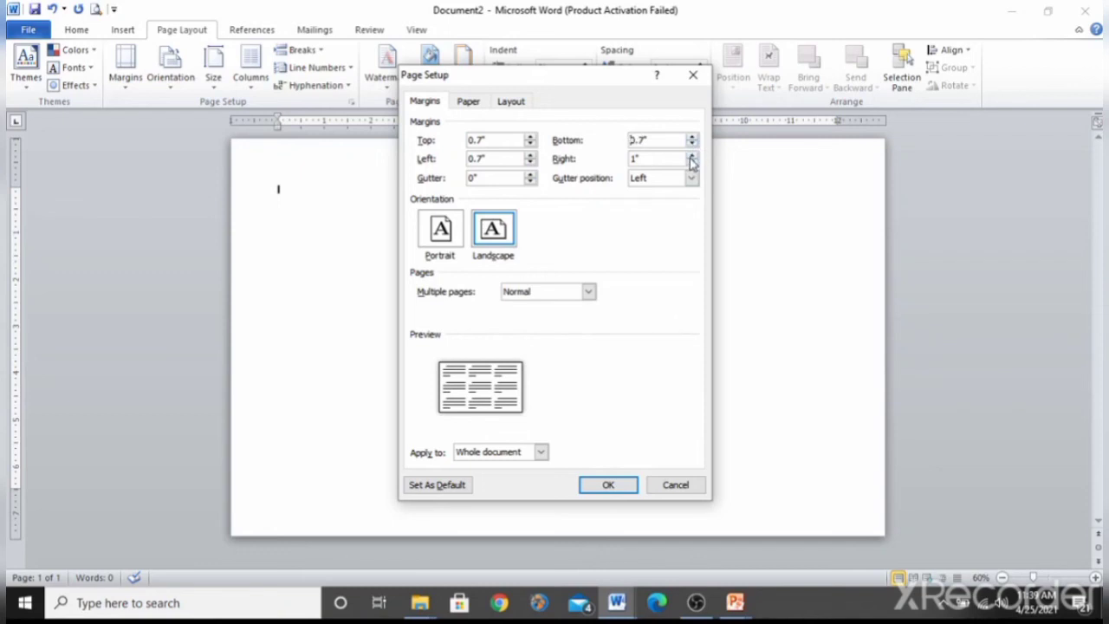
left_click(692, 164)
left_click(609, 486)
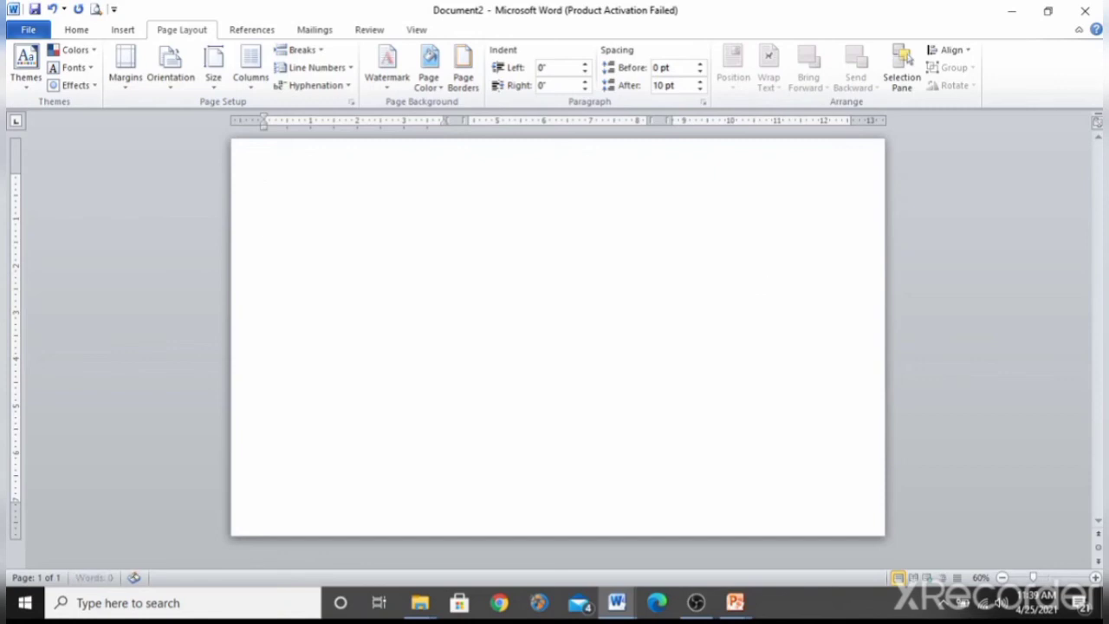
Step: Add blank space through all three columns of the first page and on into the third column of a second page
key("ctrl+shift+Return")
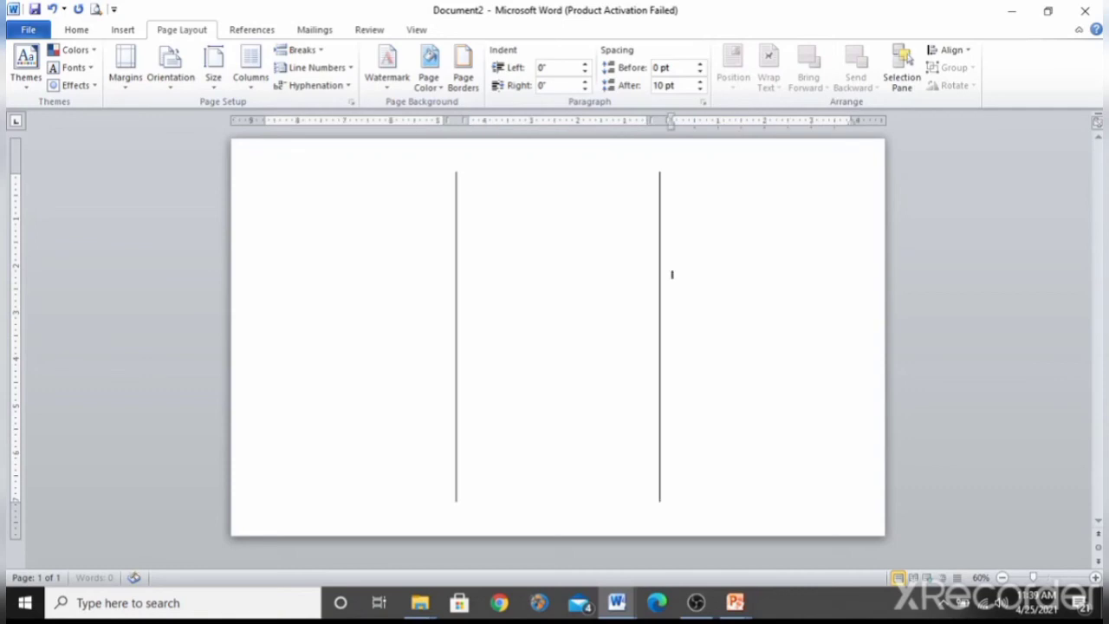
key("ctrl+shift+Return")
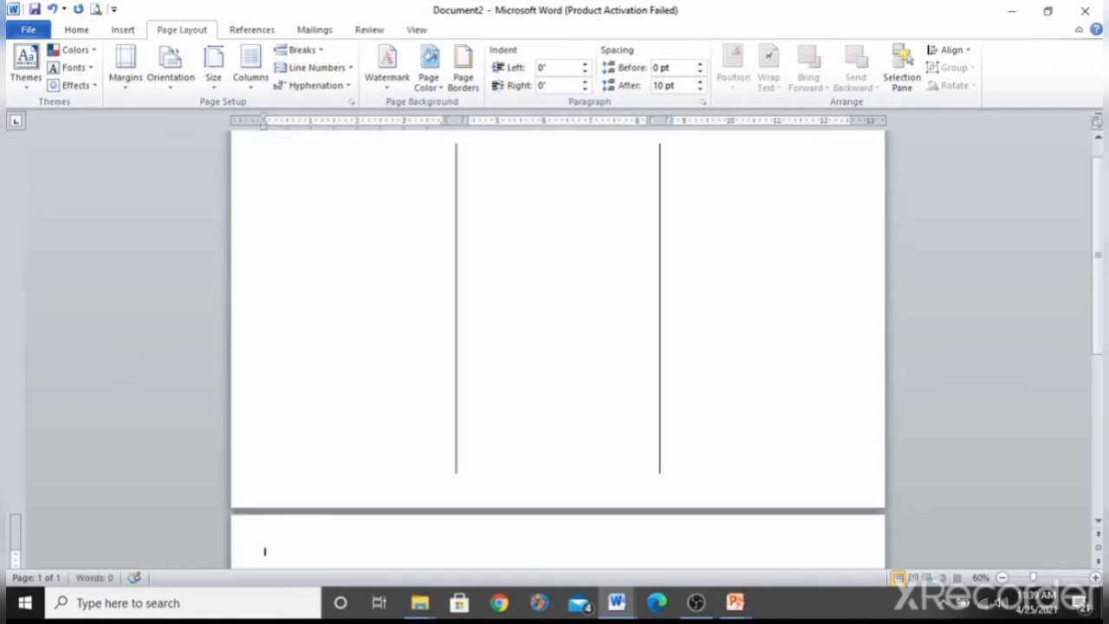
key("ctrl+shift+Return")
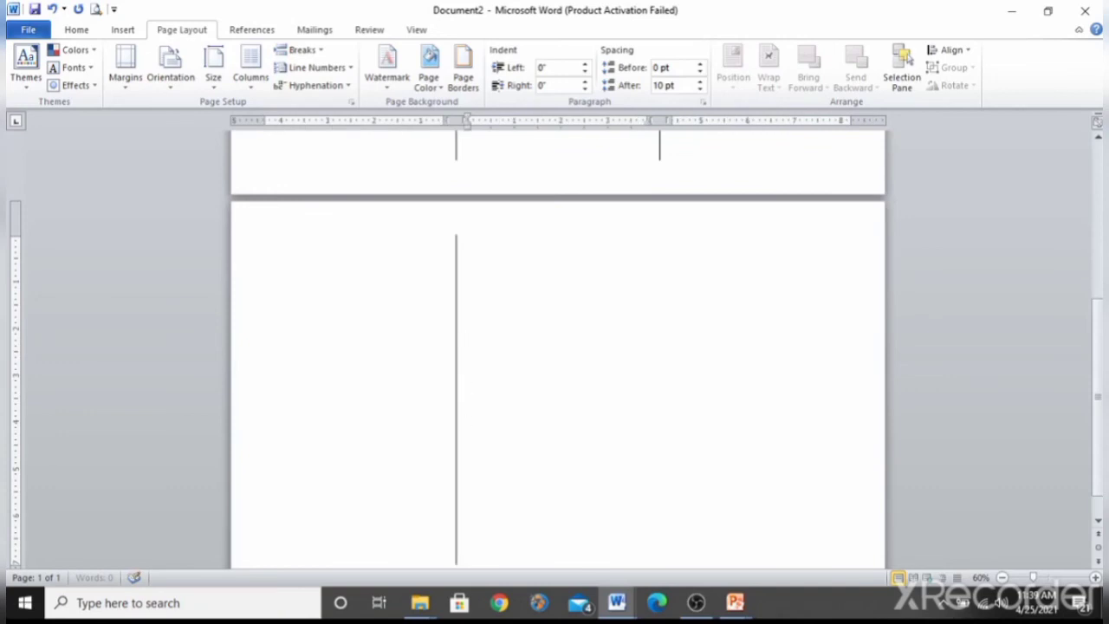
key("ctrl+shift+Return")
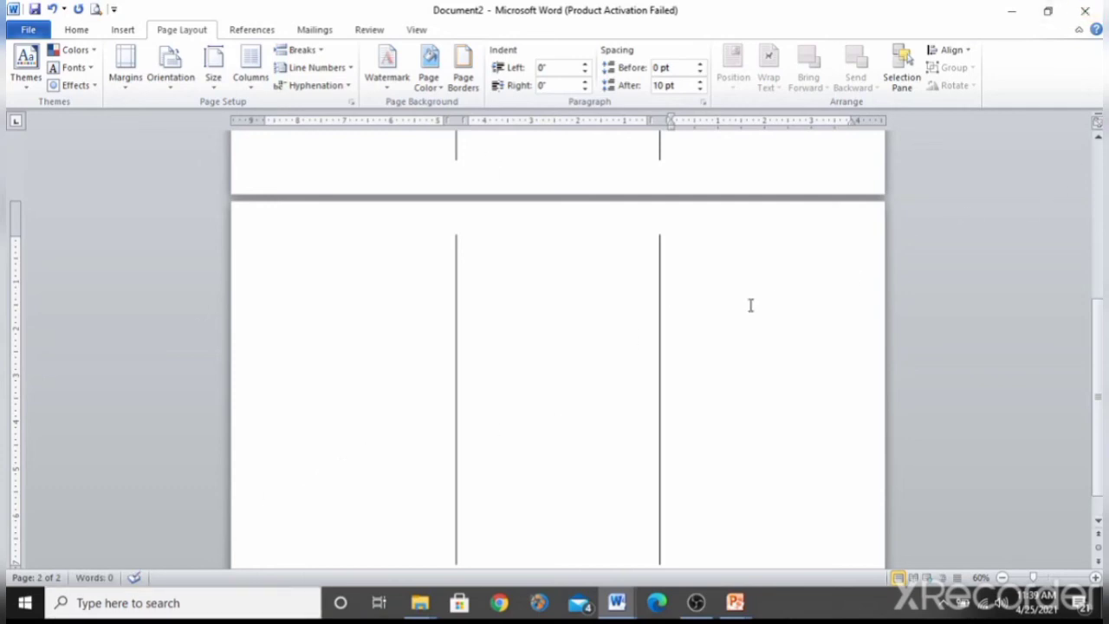
scroll(736, 309, "up", 5)
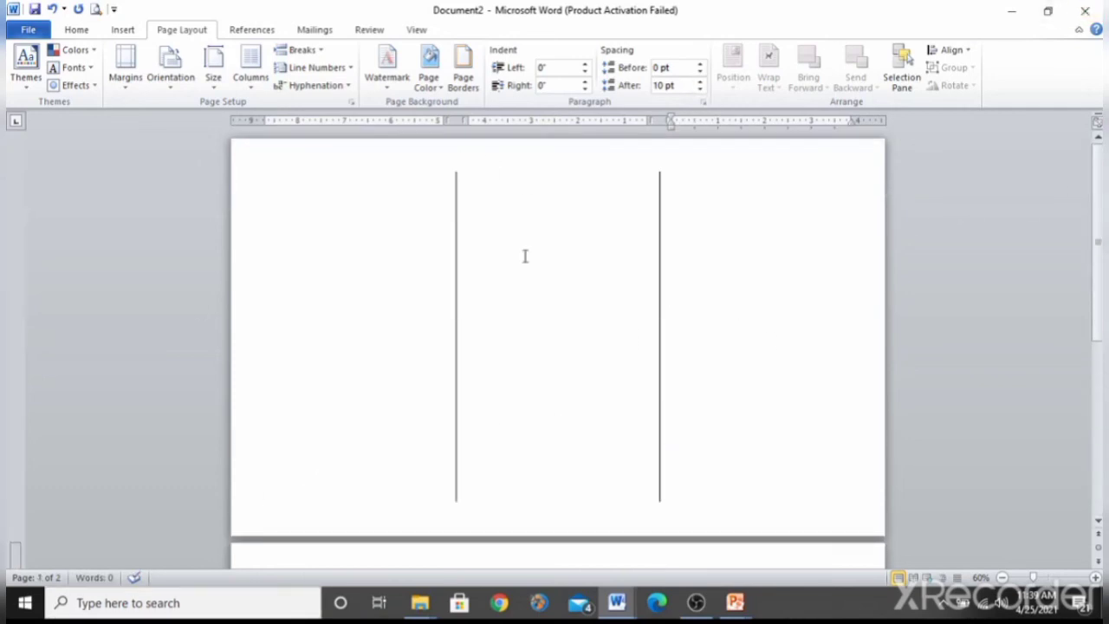
Step: Check the whole document's column settings and make sure the line between the three columns is enabled
left_click(251, 90)
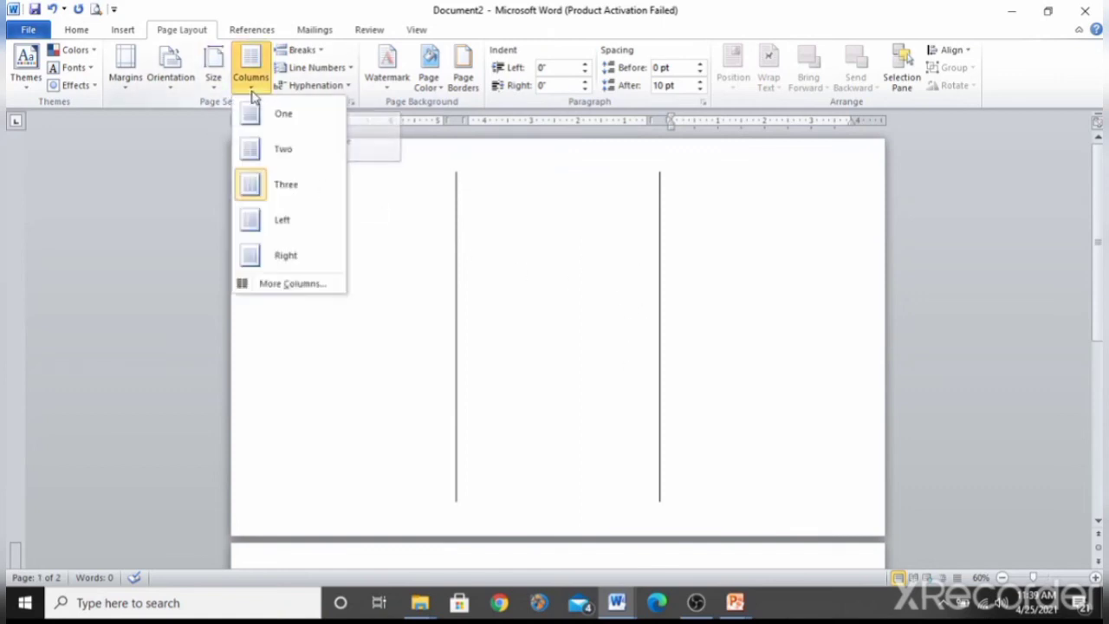
left_click(278, 286)
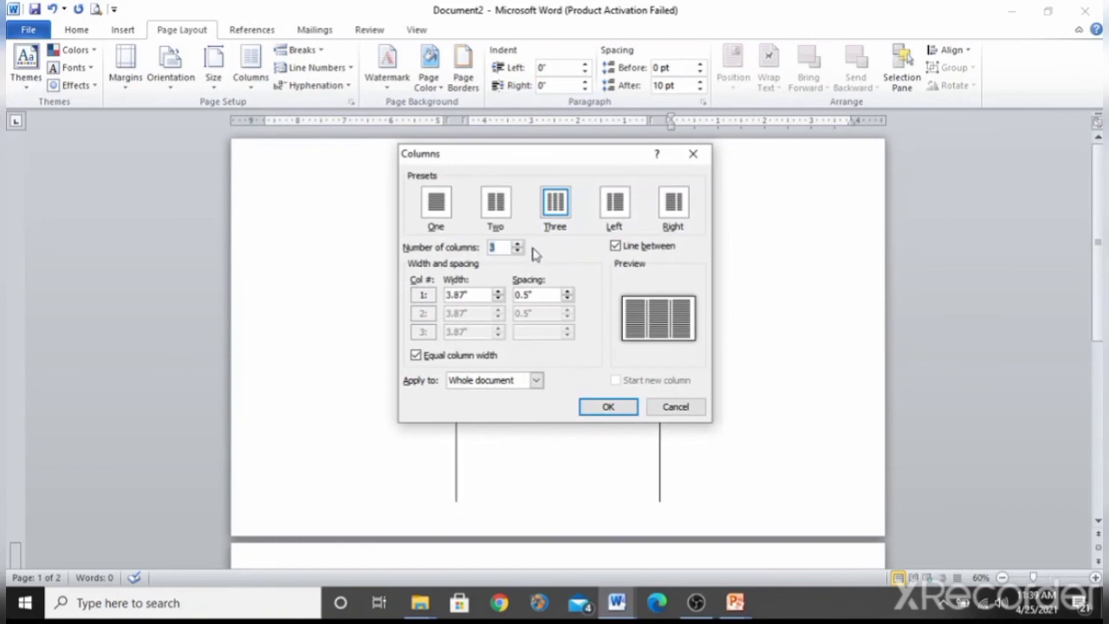
left_click(616, 247)
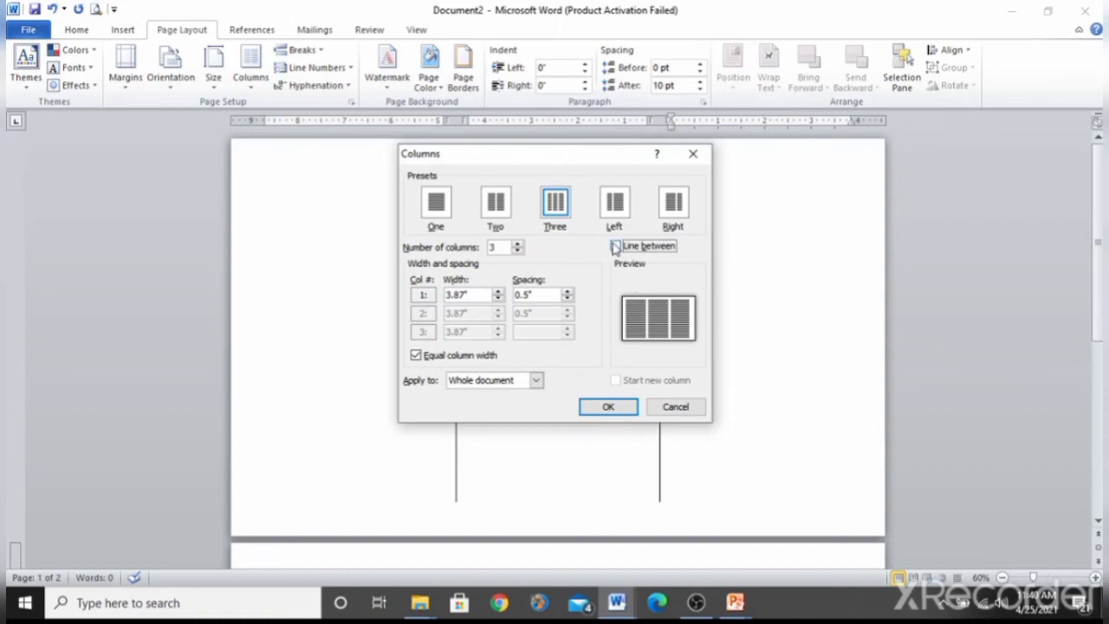
left_click(616, 247)
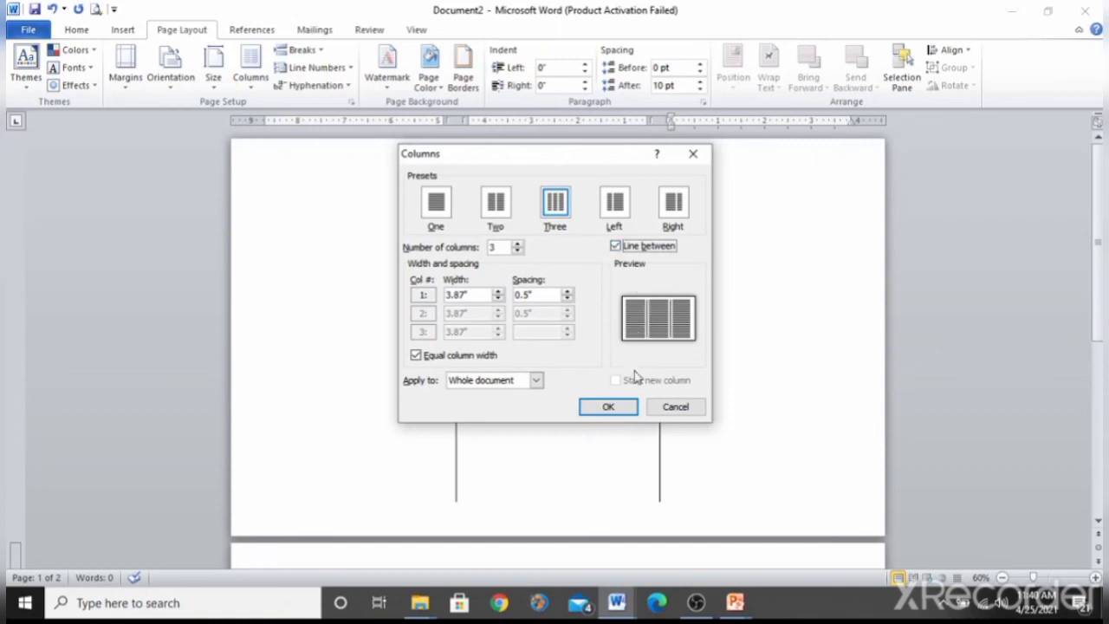
left_click(608, 408)
Step: Look over both blank three-column pages and compare them with the inside panels of the SBA 2021 Brochure Template
scroll(780, 316, "up", 1)
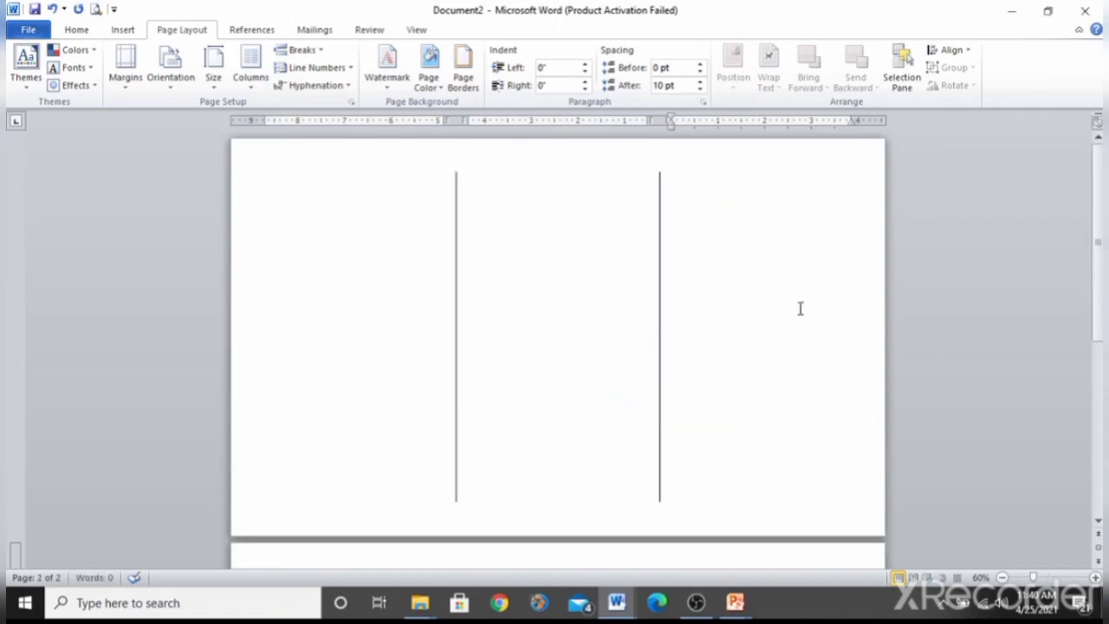
scroll(748, 309, "down", 2)
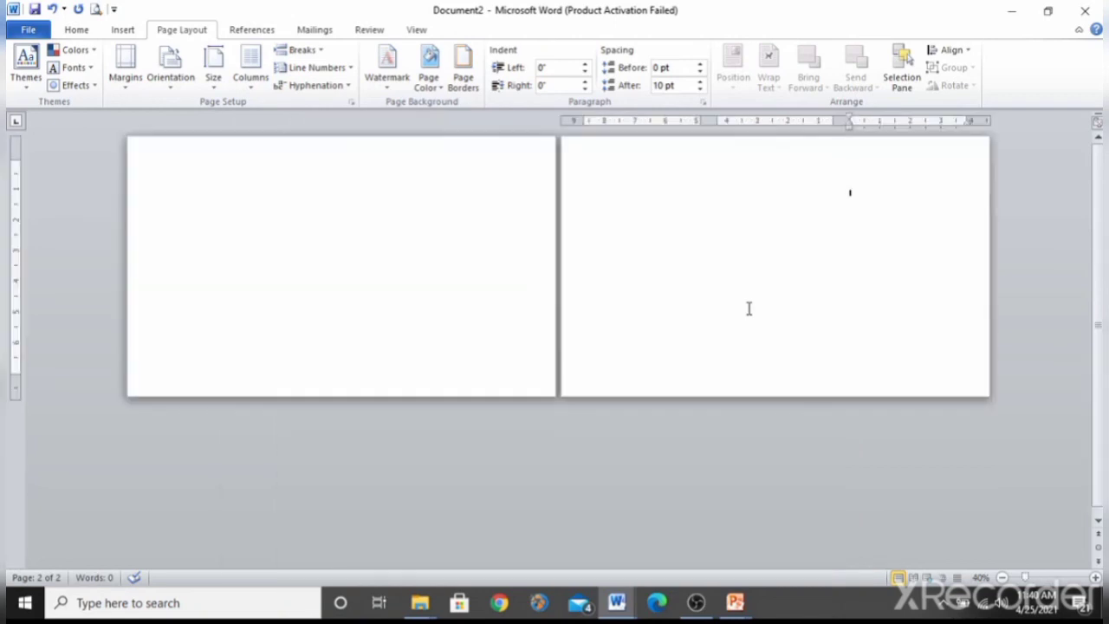
scroll(748, 309, "up", 2)
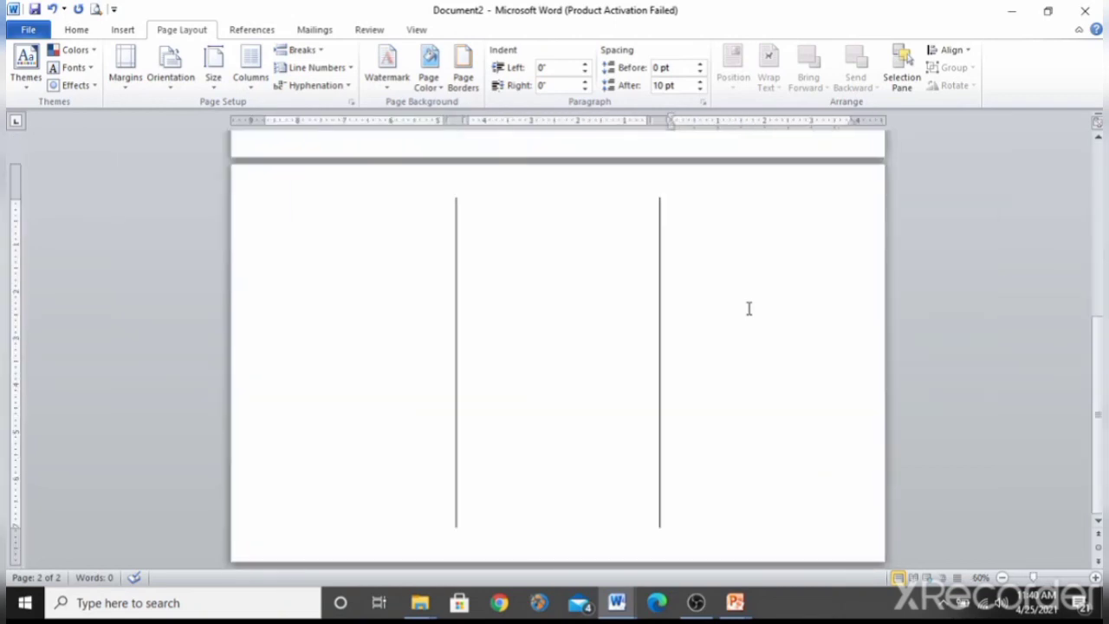
scroll(749, 308, "down", 2)
scroll(748, 309, "up", 2)
scroll(749, 309, "down", 1)
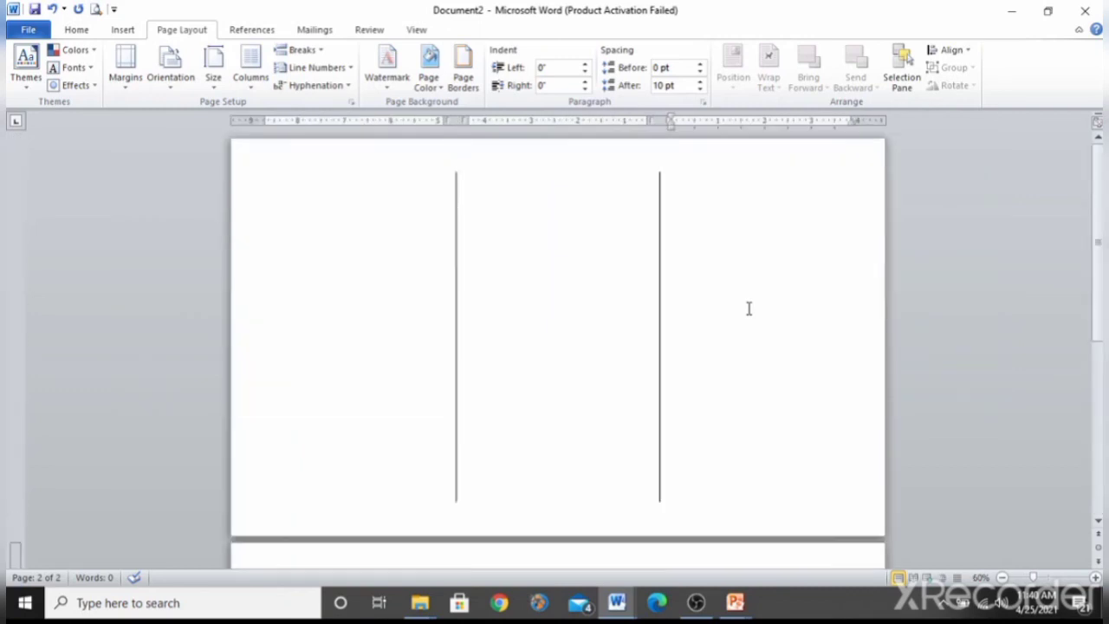
scroll(748, 309, "down", 3)
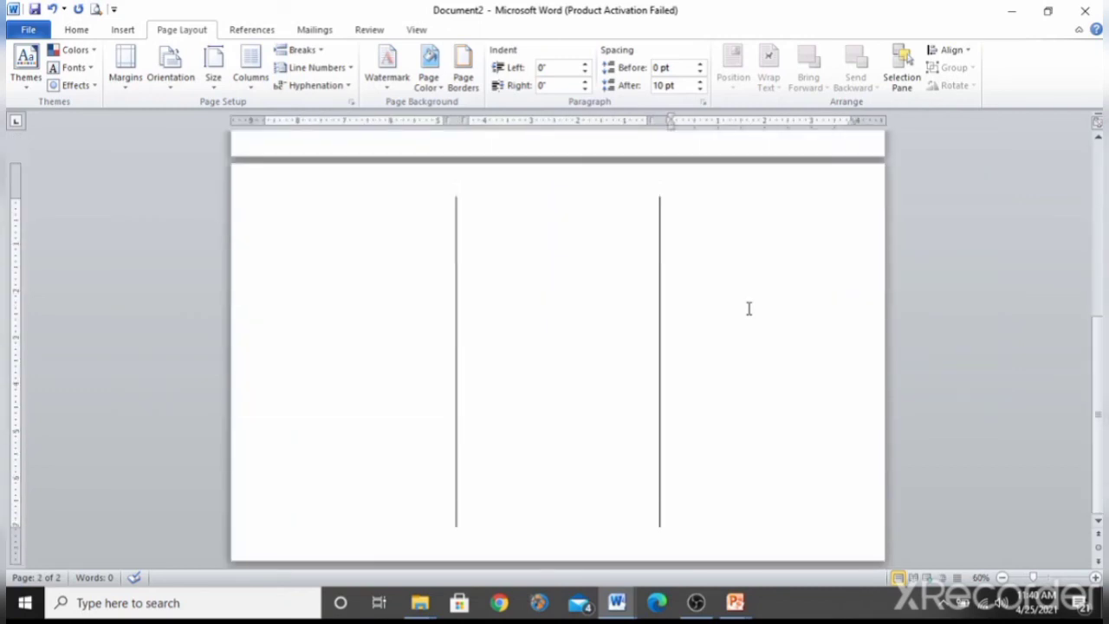
key("alt+Tab")
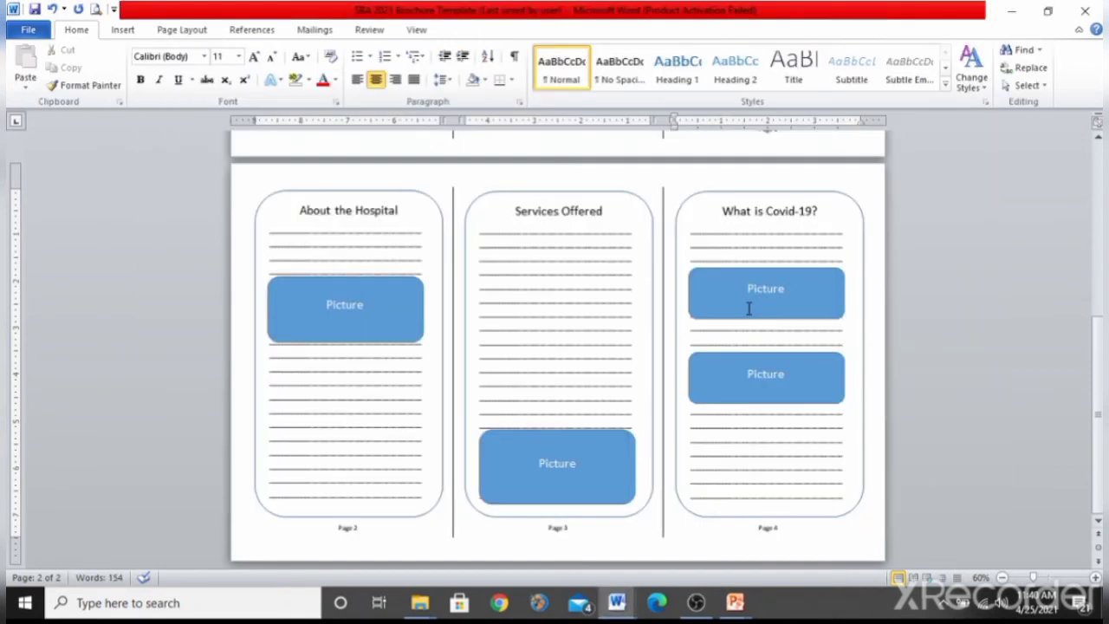